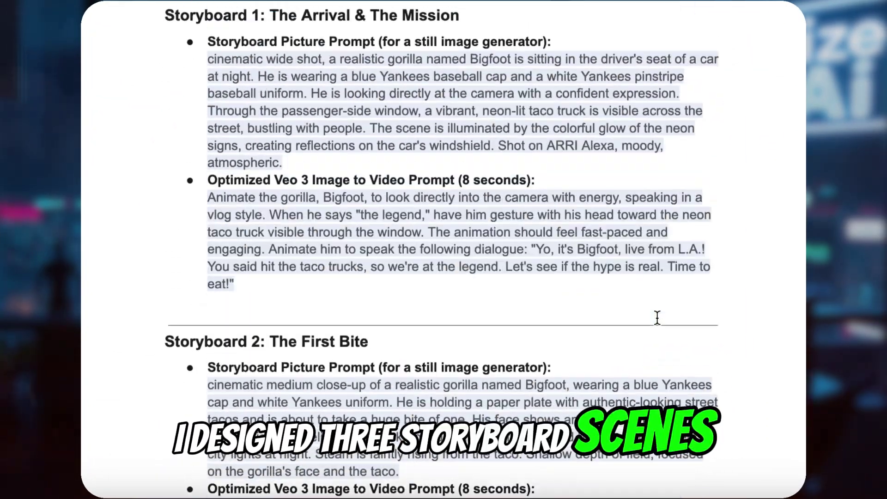
Scroll up and down through the Filmora website home page.
{"action": "scroll", "coordinate": [657, 317], "scroll_direction": "down", "scroll_amount": 15}
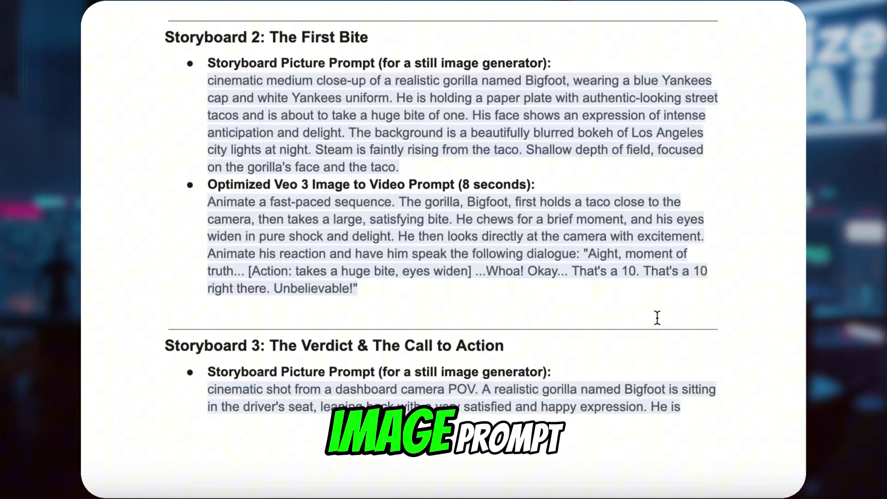
{"action": "scroll", "coordinate": [657, 318], "scroll_direction": "up", "scroll_amount": 10}
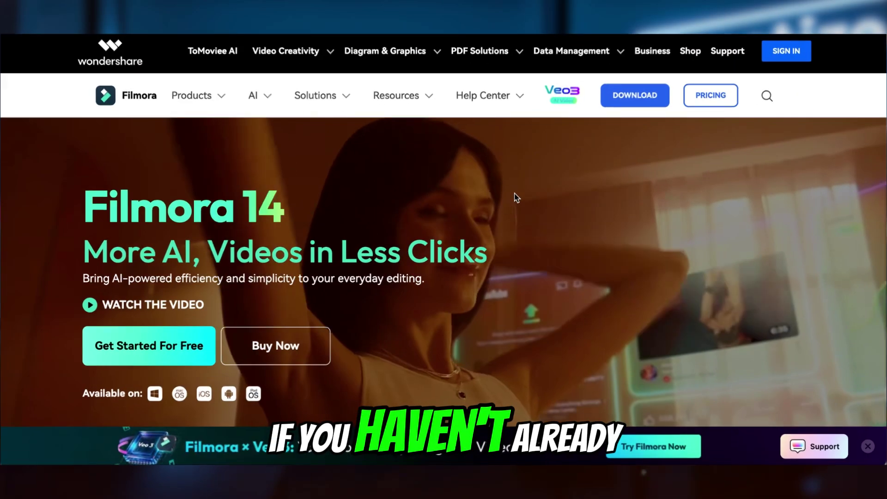
{"action": "scroll", "coordinate": [475, 255], "scroll_direction": "down", "scroll_amount": 2}
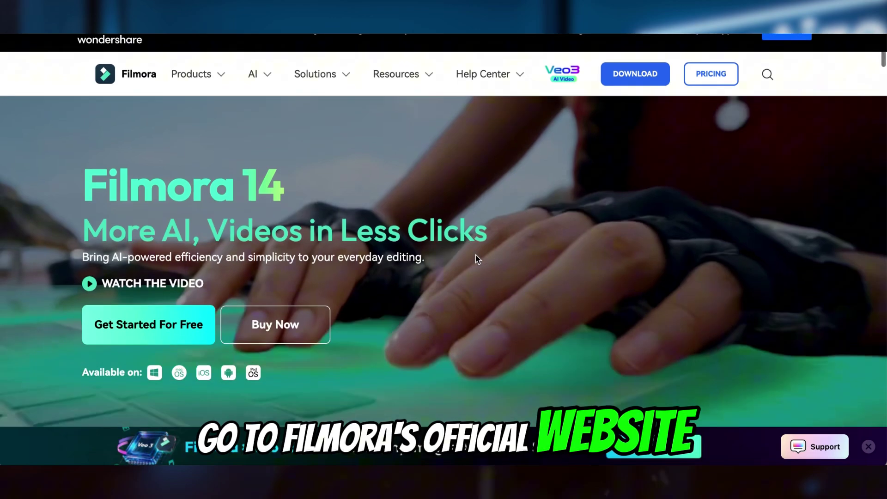
{"action": "scroll", "coordinate": [476, 255], "scroll_direction": "up", "scroll_amount": 2}
{"action": "scroll", "coordinate": [475, 255], "scroll_direction": "down", "scroll_amount": 1}
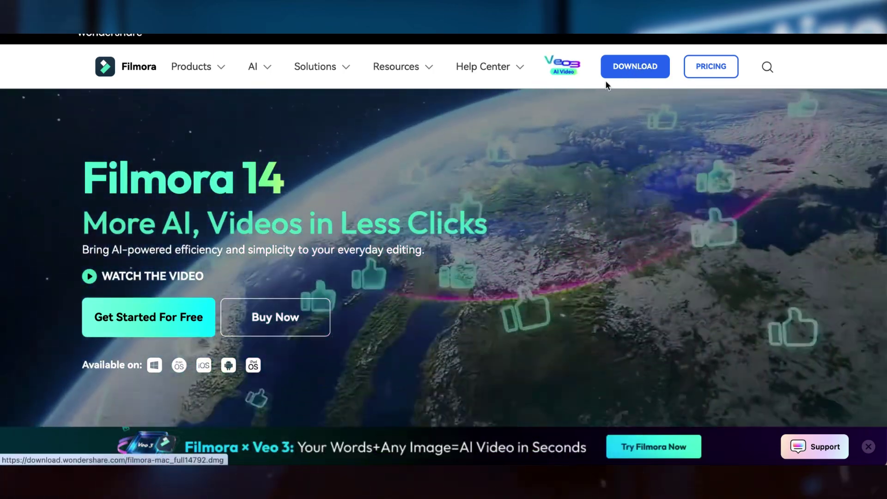
Go to the Veo3 AI Video page and scroll through its Veo 3 prompt content.
{"action": "left_click", "coordinate": [562, 68]}
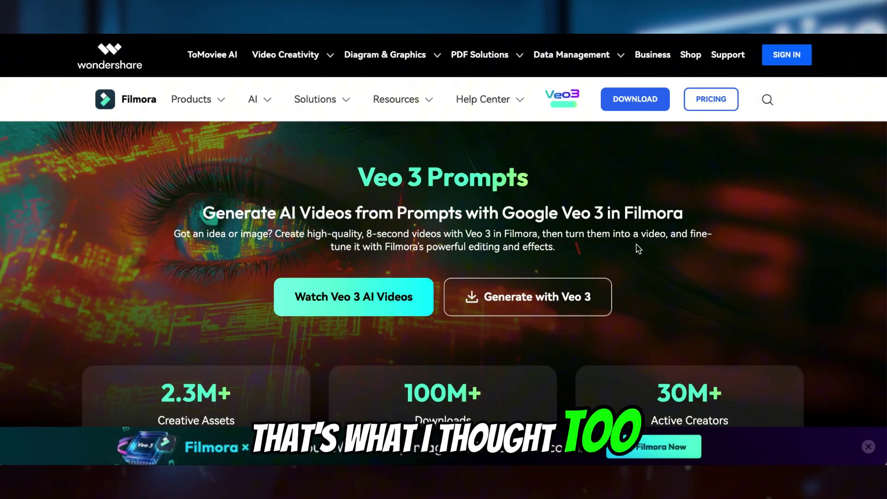
{"action": "scroll", "coordinate": [638, 247], "scroll_direction": "down", "scroll_amount": 1}
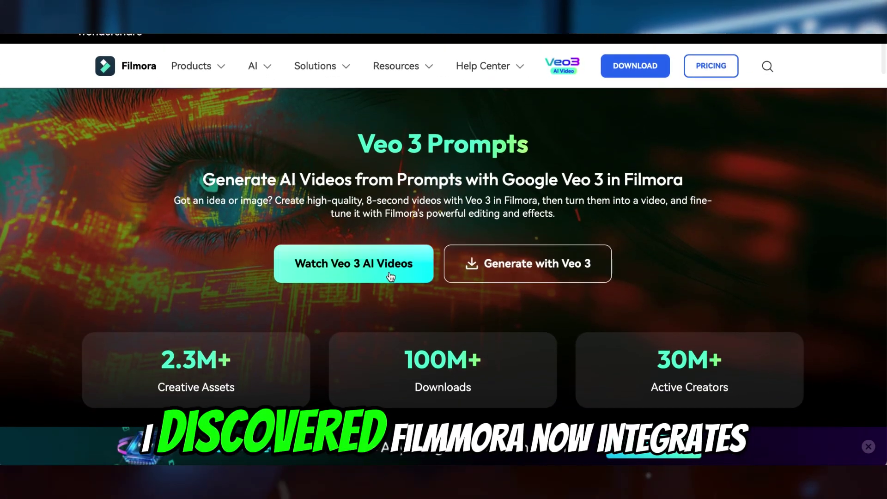
{"action": "scroll", "coordinate": [549, 264], "scroll_direction": "down", "scroll_amount": 1}
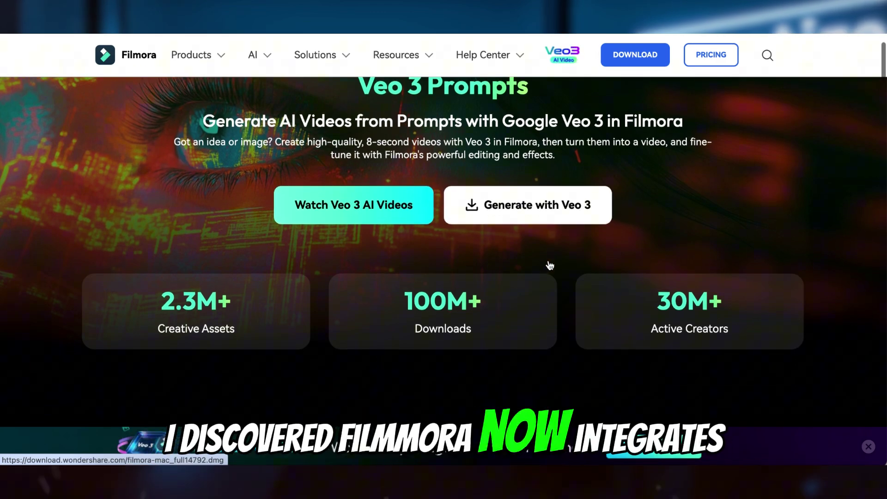
{"action": "scroll", "coordinate": [550, 266], "scroll_direction": "down", "scroll_amount": 1}
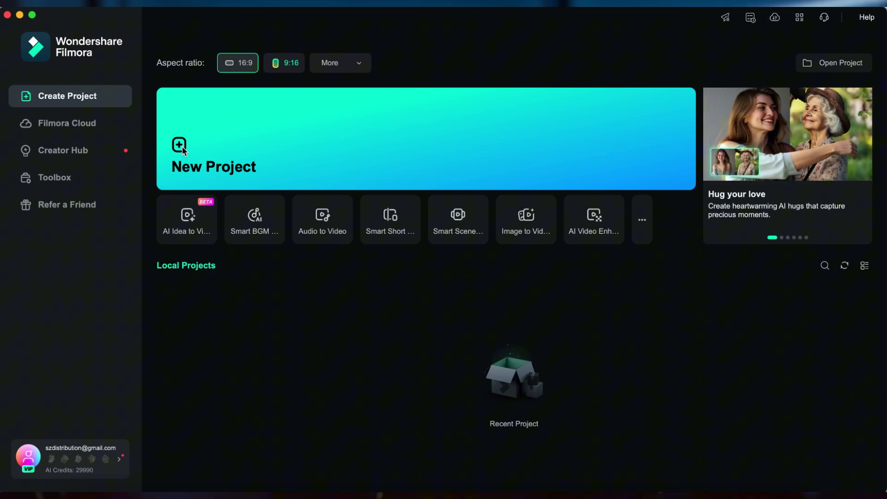
Create a new Untitled project and bring up AI Image under Stock Media's AI Media tools.
{"action": "left_click", "coordinate": [239, 167]}
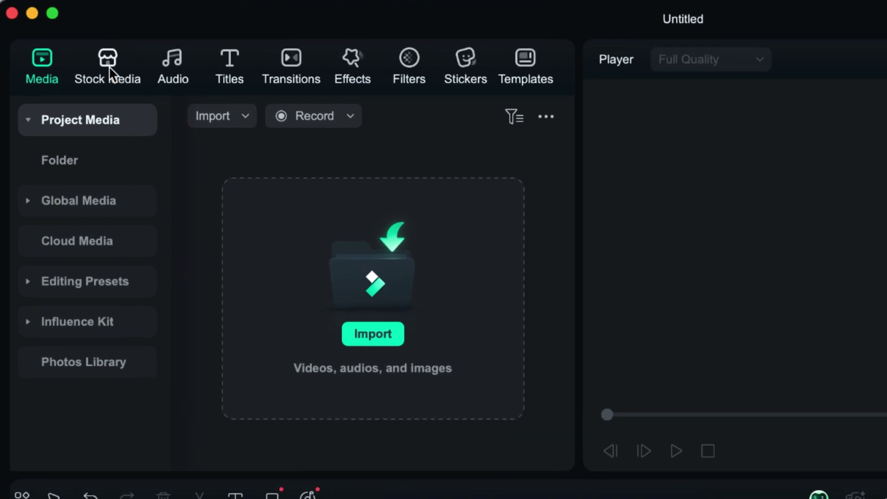
{"action": "left_click", "coordinate": [110, 73]}
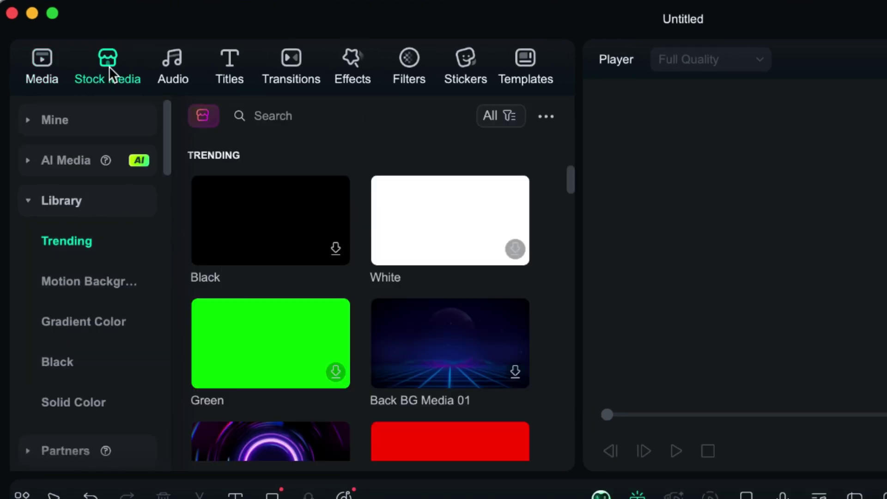
{"action": "left_click", "coordinate": [76, 159]}
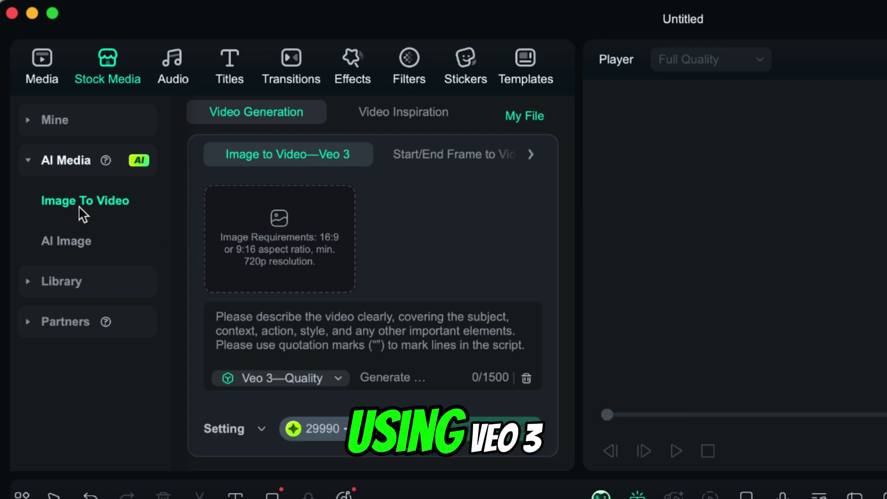
{"action": "left_click", "coordinate": [69, 241]}
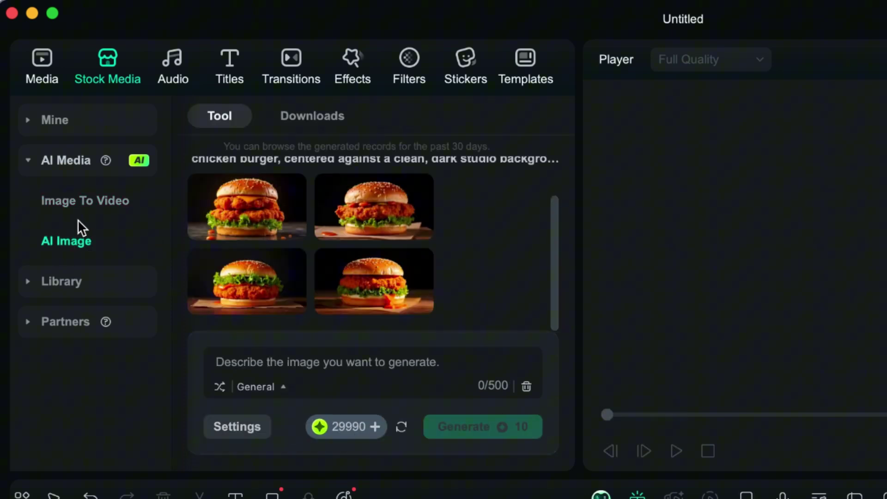
{"action": "left_click", "coordinate": [87, 205]}
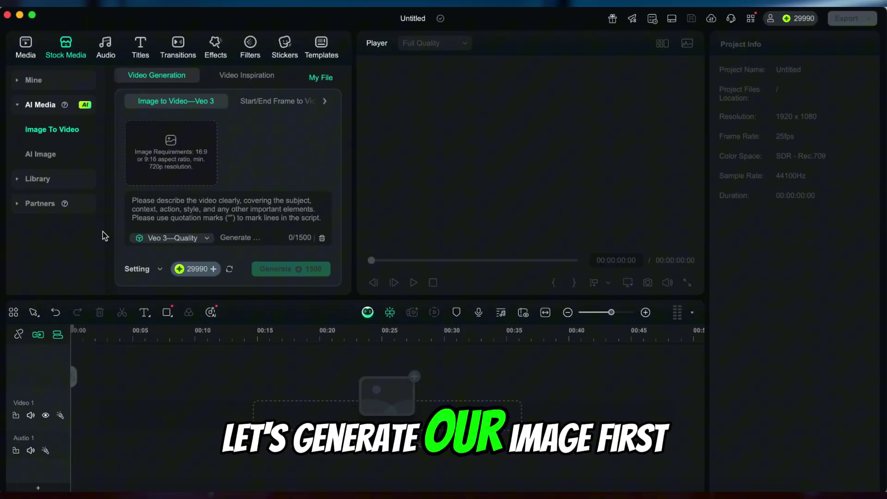
{"action": "left_click", "coordinate": [41, 155]}
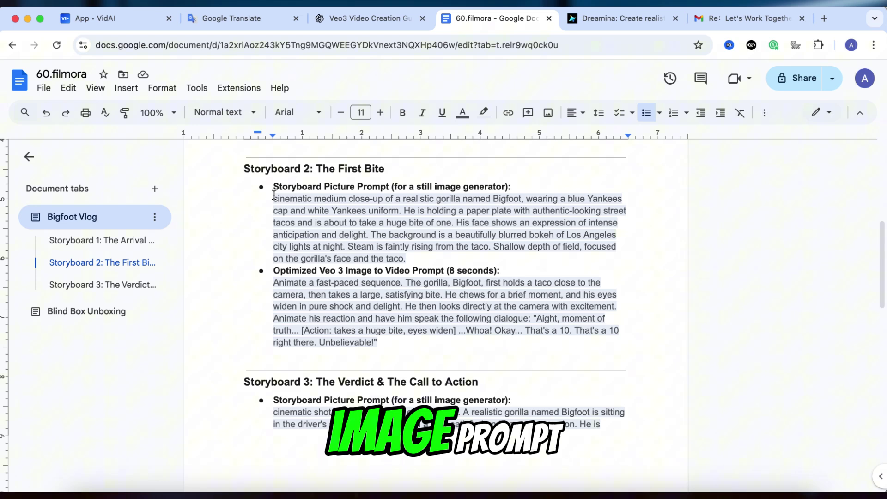
Copy the Storyboard 2 picture prompt from Google Docs.
{"action": "left_click_drag", "start_coordinate": [273, 198], "coordinate": [461, 256]}
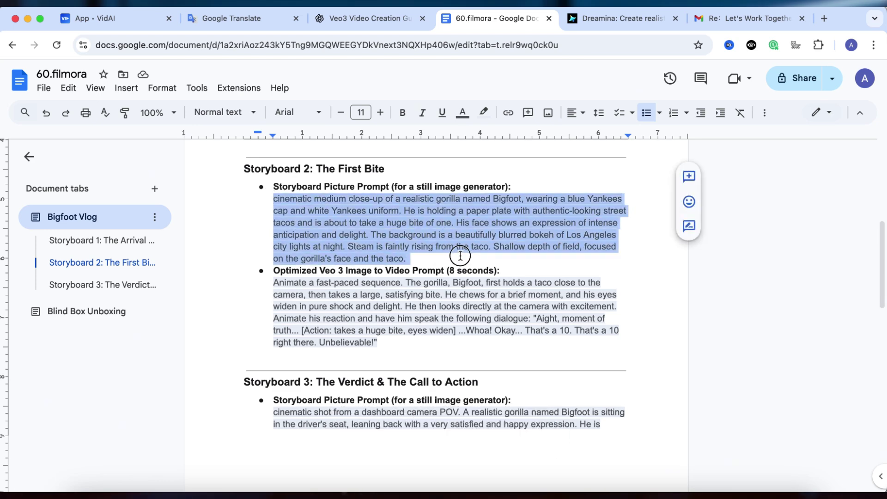
{"action": "right_click", "coordinate": [435, 214]}
{"action": "left_click", "coordinate": [481, 200]}
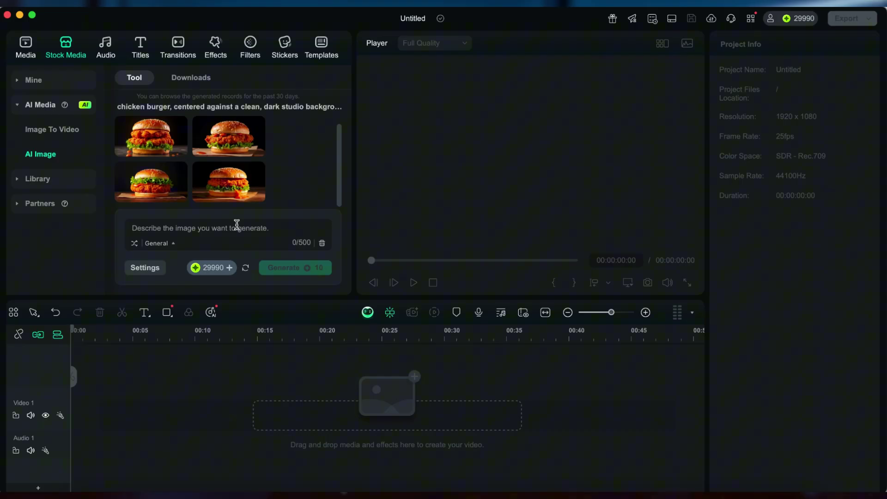
Generate Bigfoot taco-eating images from the prompt and preview the third one.
{"action": "left_click", "coordinate": [300, 273]}
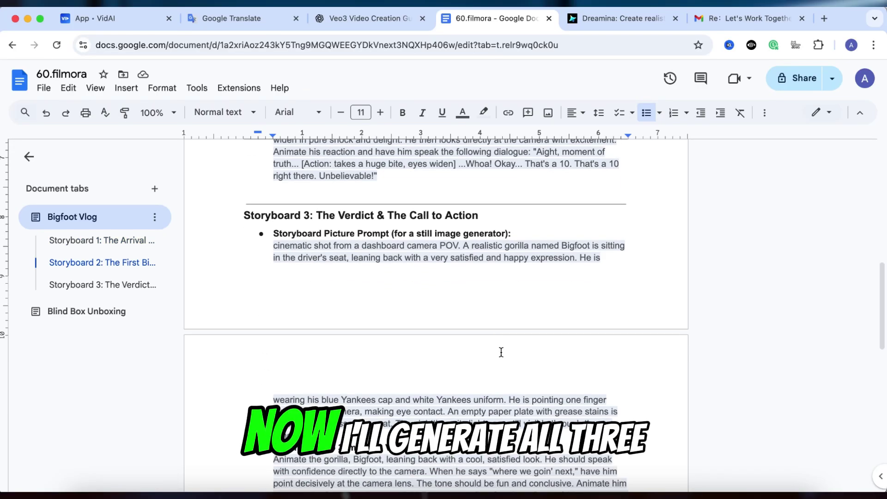
{"action": "scroll", "coordinate": [347, 214], "scroll_direction": "down", "scroll_amount": 1}
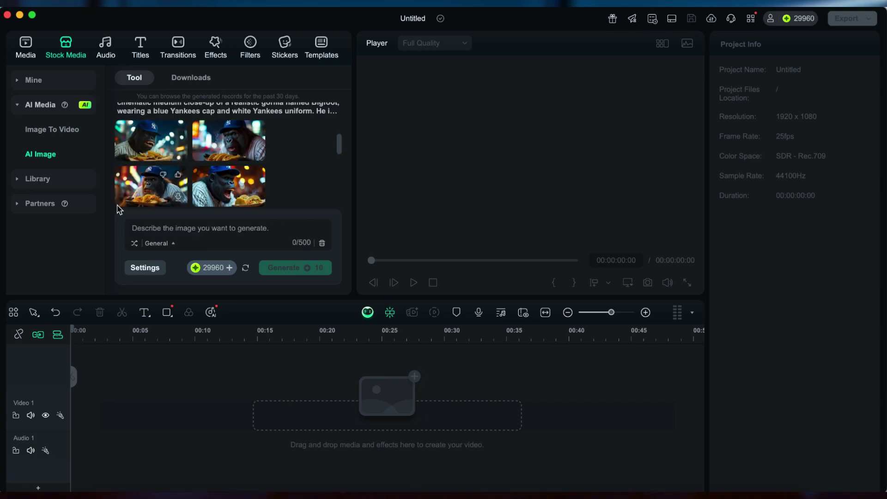
{"action": "left_click", "coordinate": [154, 185]}
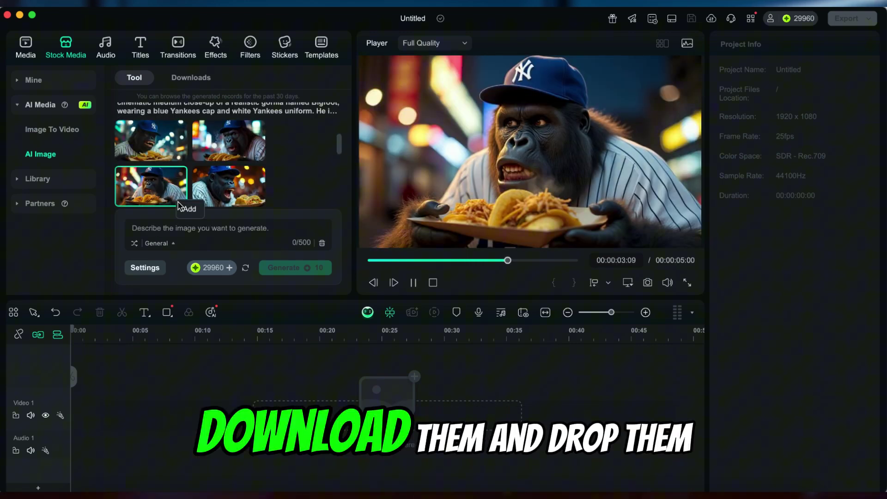
{"action": "scroll", "coordinate": [209, 180], "scroll_direction": "down", "scroll_amount": 3}
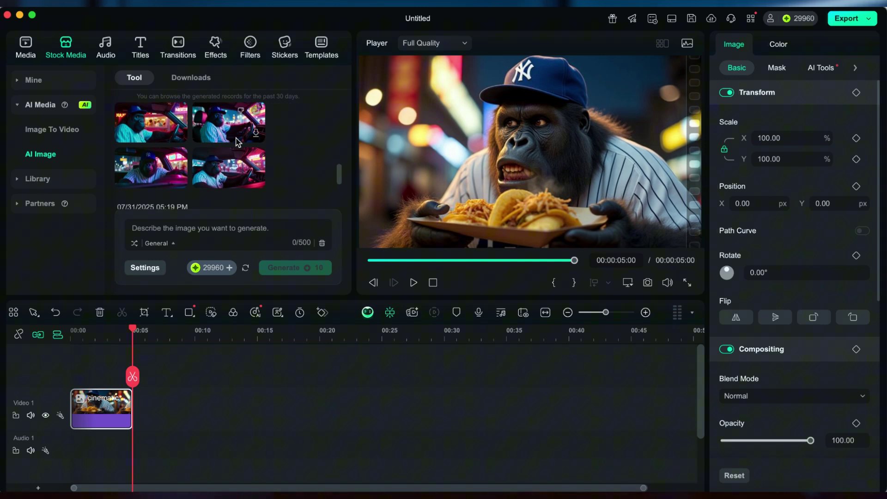
Compare the generated neon car and driver's-seat images for Storyboard 1.
{"action": "left_click", "coordinate": [222, 134]}
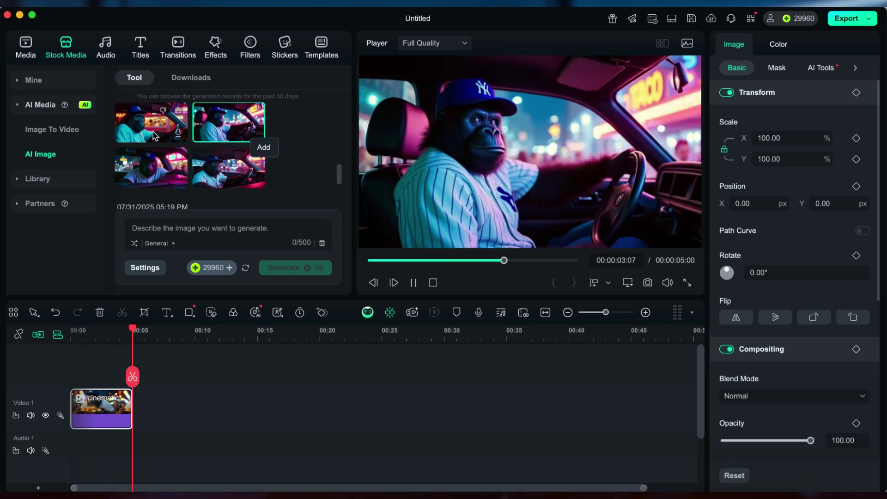
{"action": "left_click", "coordinate": [154, 135]}
{"action": "left_click", "coordinate": [228, 168]}
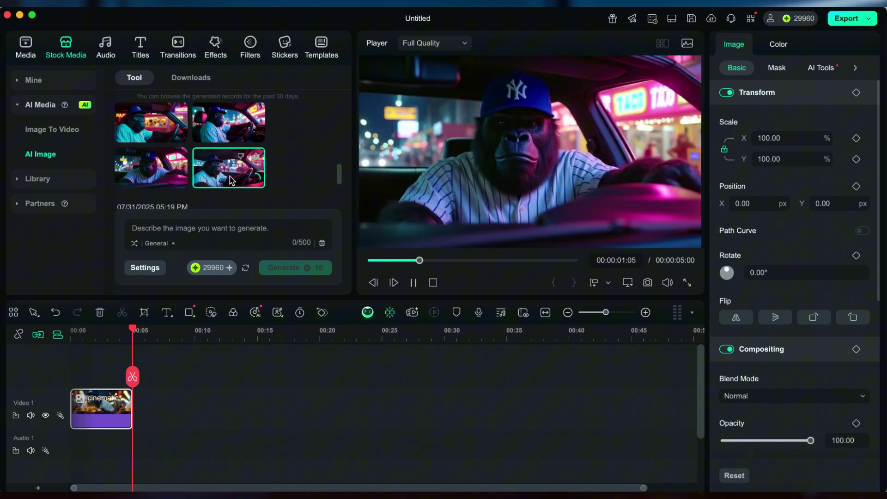
{"action": "left_click", "coordinate": [151, 123]}
{"action": "left_click", "coordinate": [218, 122]}
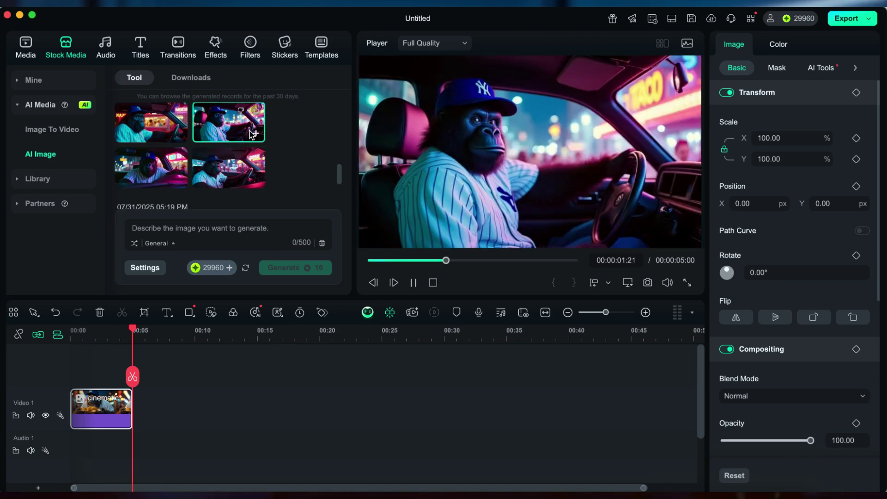
Compare the dashboard-shot images for Storyboard 3 and settle on the bottom-left one.
{"action": "scroll", "coordinate": [206, 141], "scroll_direction": "down", "scroll_amount": 5}
{"action": "left_click", "coordinate": [221, 137]}
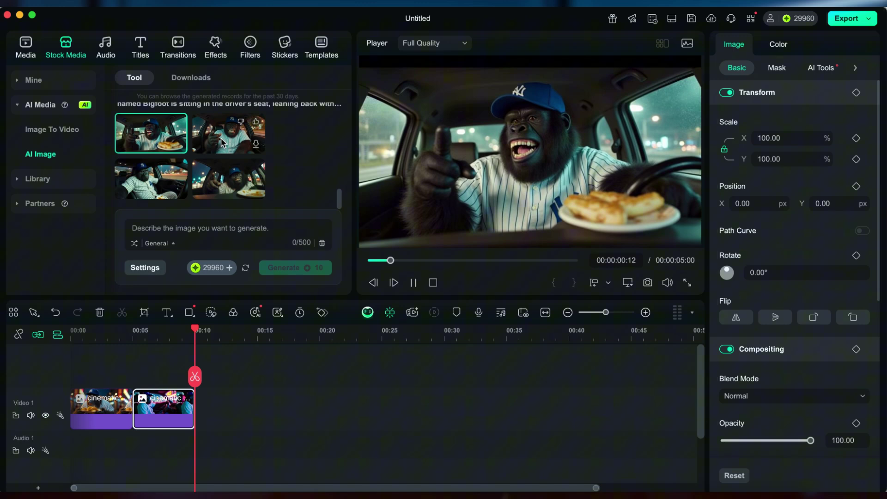
{"action": "left_click", "coordinate": [142, 179]}
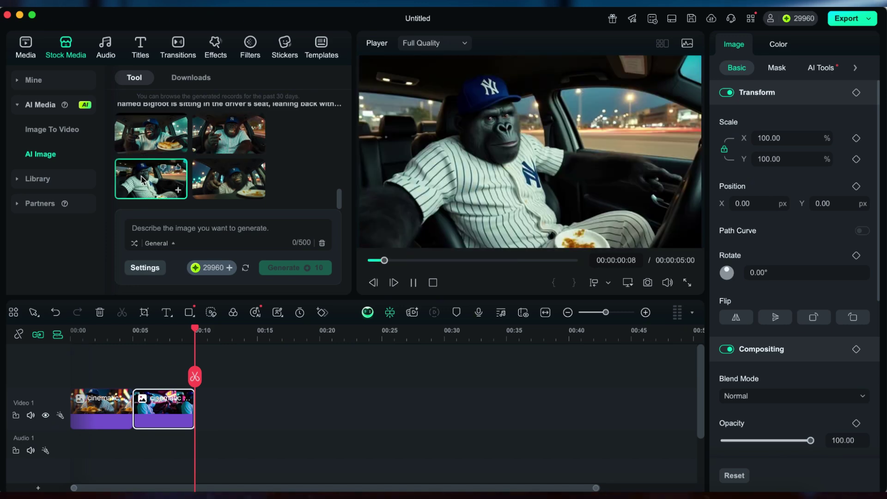
{"action": "left_click", "coordinate": [215, 182]}
{"action": "left_click", "coordinate": [180, 190]}
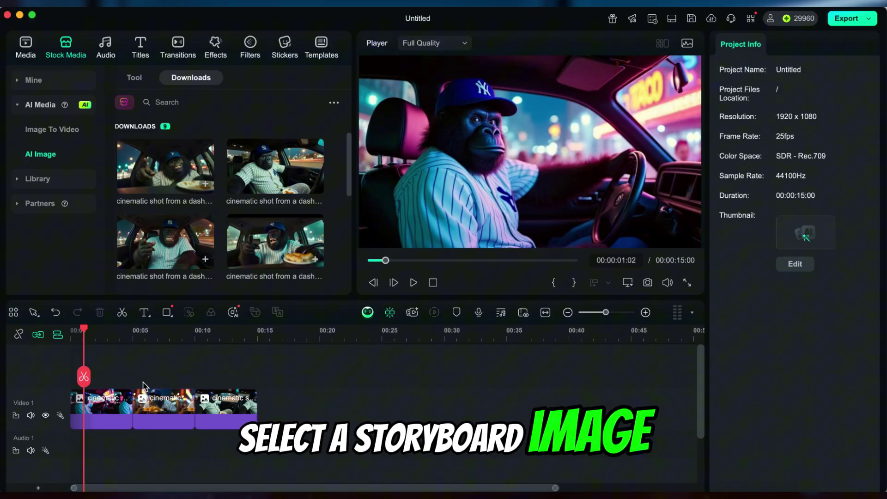
Send the first storyboard's gorilla car image to Image to Video.
{"action": "left_click", "coordinate": [98, 419]}
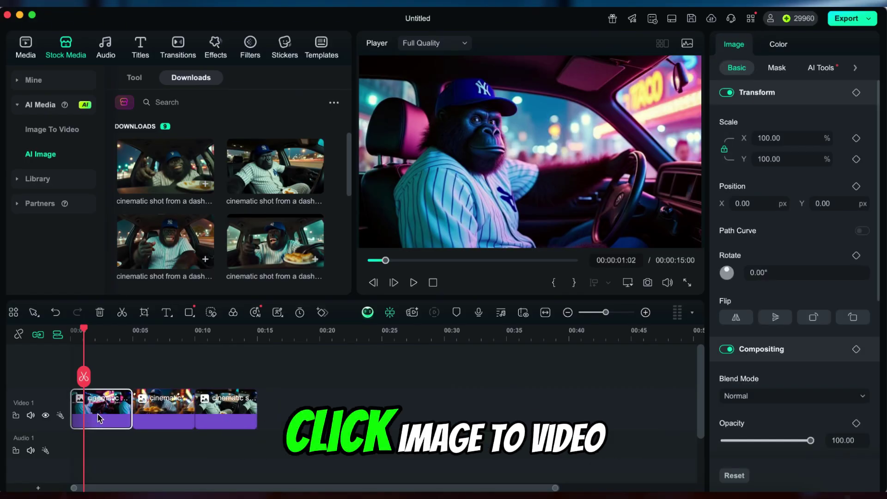
{"action": "left_click", "coordinate": [413, 312]}
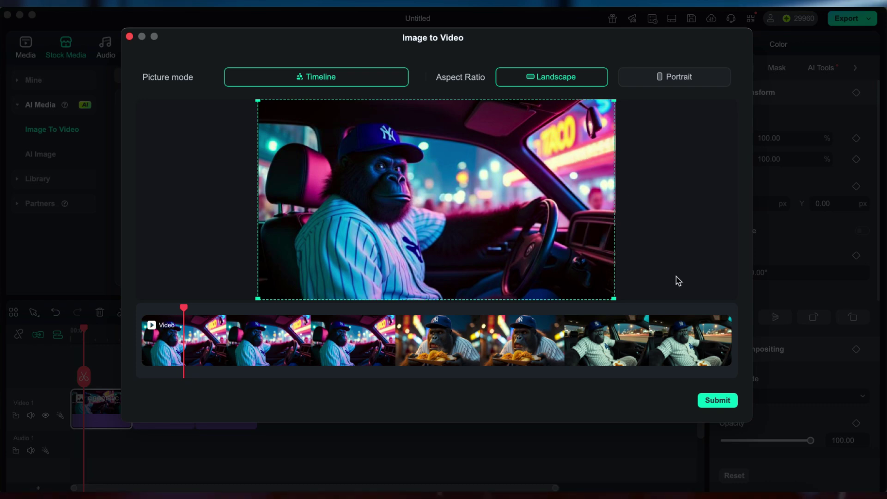
{"action": "left_click", "coordinate": [718, 400]}
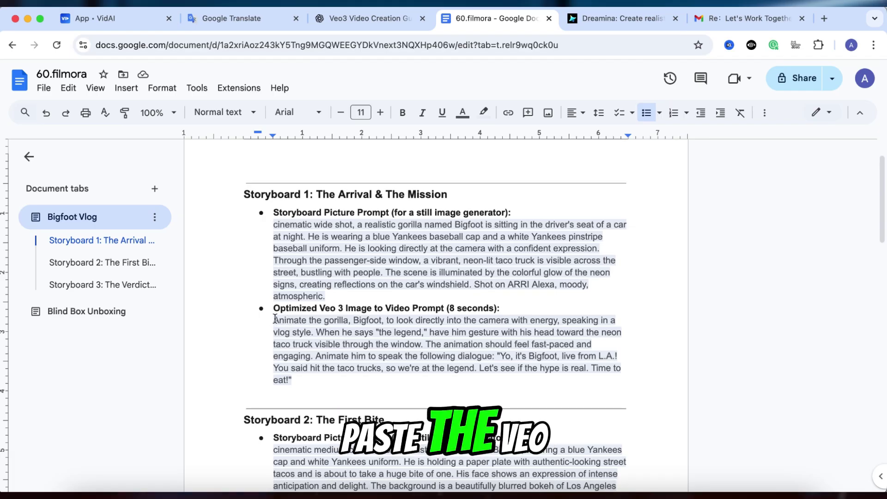
Generate the 8-second Veo 3 clip from the copied Storyboard 1 video prompt and play it.
{"action": "left_click_drag", "start_coordinate": [275, 319], "coordinate": [311, 377]}
{"action": "right_click", "coordinate": [330, 345]}
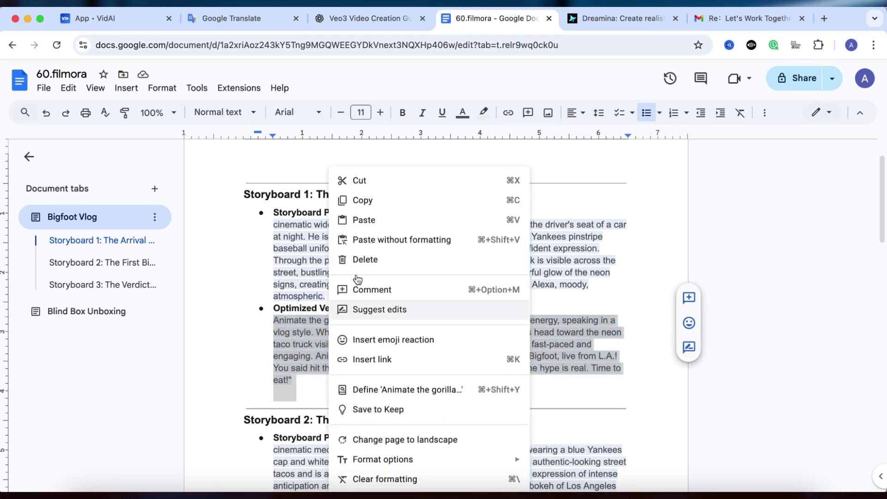
{"action": "left_click", "coordinate": [385, 202]}
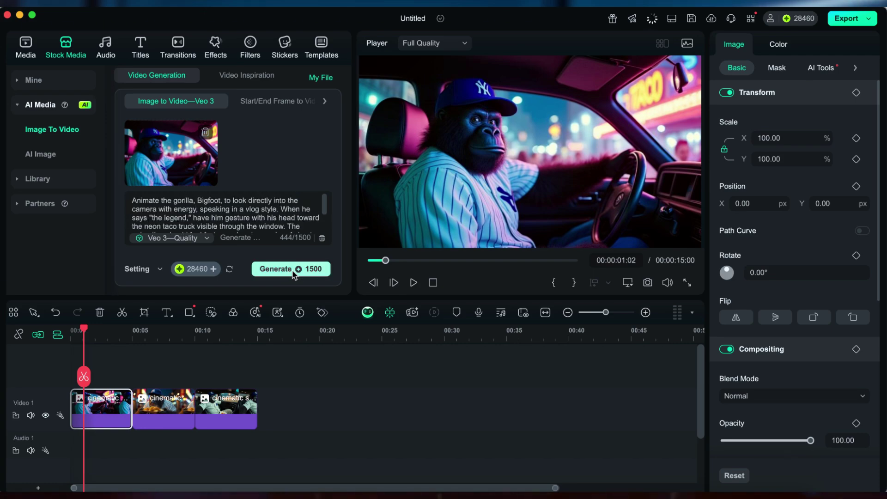
{"action": "left_click", "coordinate": [294, 273]}
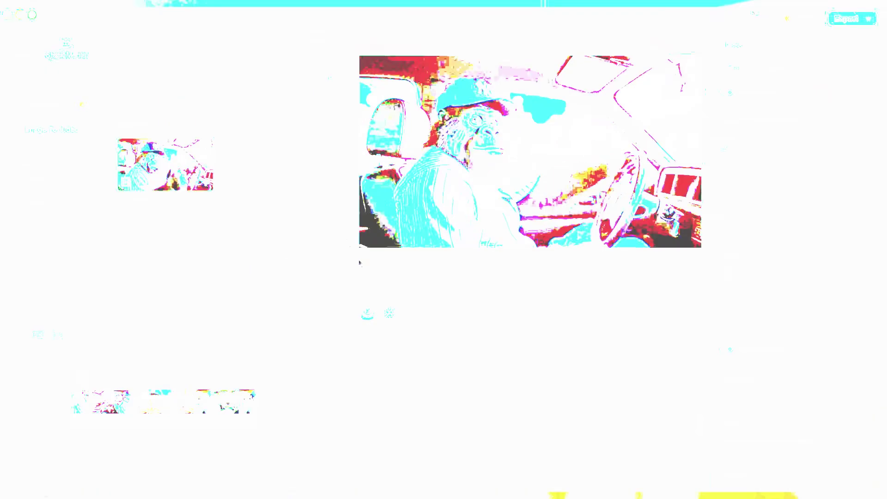
{"action": "left_click", "coordinate": [360, 261]}
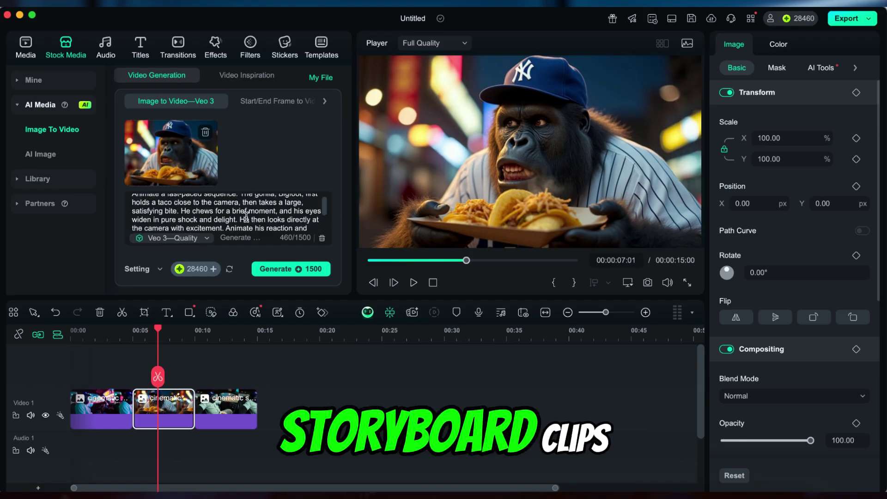
Generate the next storyboard's Veo 3 video from its pasted prompt.
{"action": "left_click", "coordinate": [296, 269]}
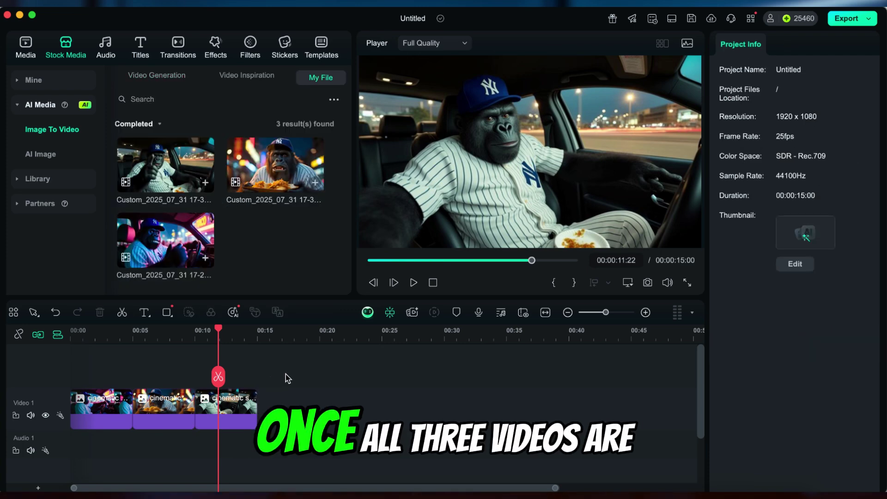
Delete the still image clips and place the generated gorilla videos on Video 1.
{"action": "key", "text": "super+a"}
{"action": "left_click", "coordinate": [100, 312]}
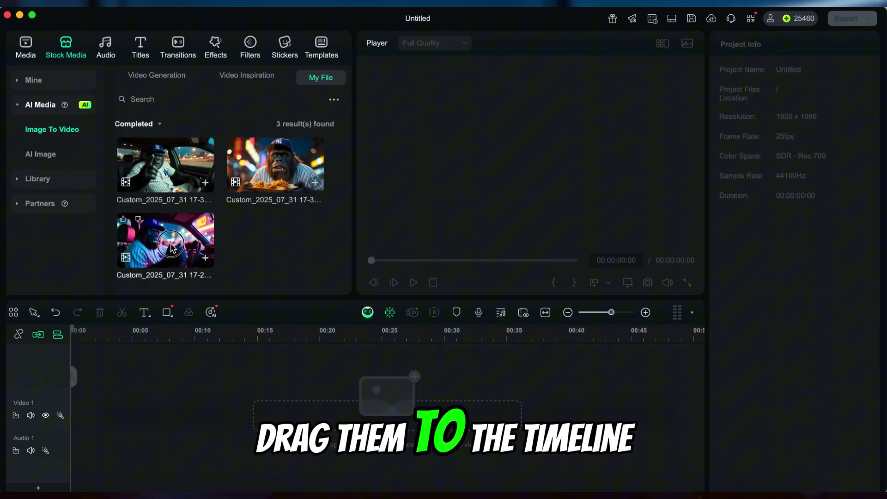
{"action": "left_click_drag", "start_coordinate": [171, 247], "coordinate": [120, 409]}
{"action": "left_click_drag", "start_coordinate": [271, 202], "coordinate": [220, 409]}
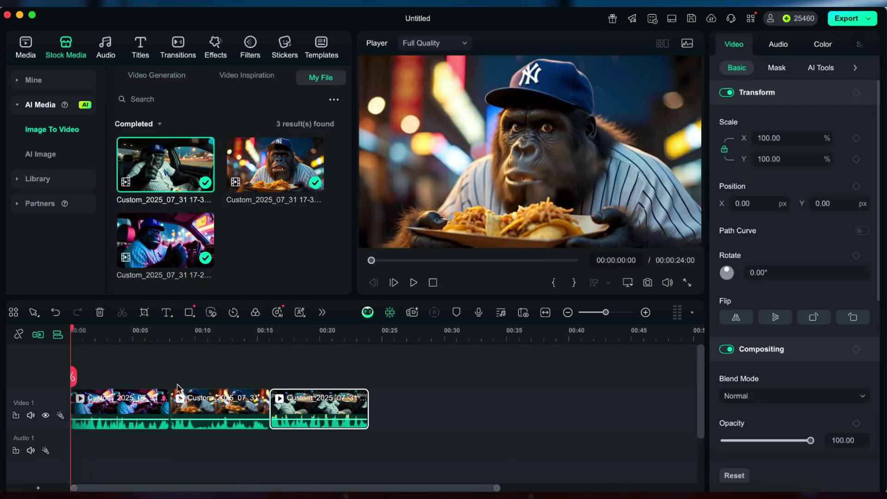
Play the assembled gorilla clips from the start and scrub back to around five seconds.
{"action": "left_click", "coordinate": [73, 333]}
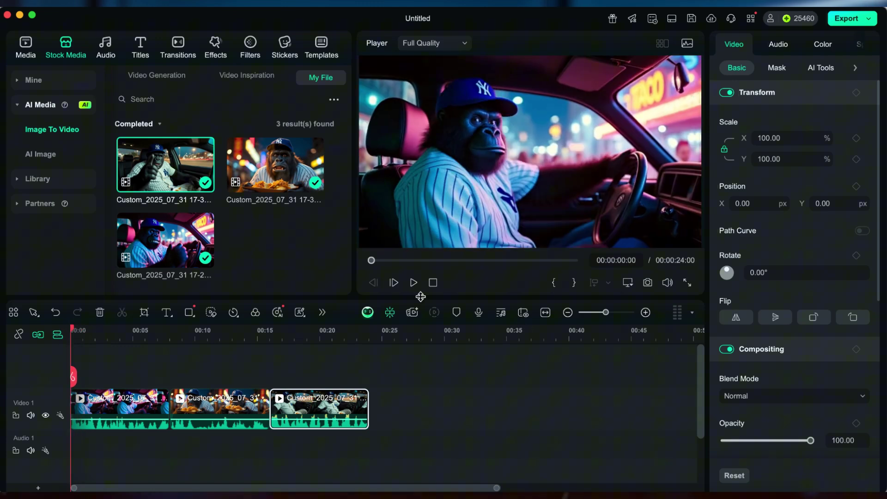
{"action": "left_click", "coordinate": [413, 282]}
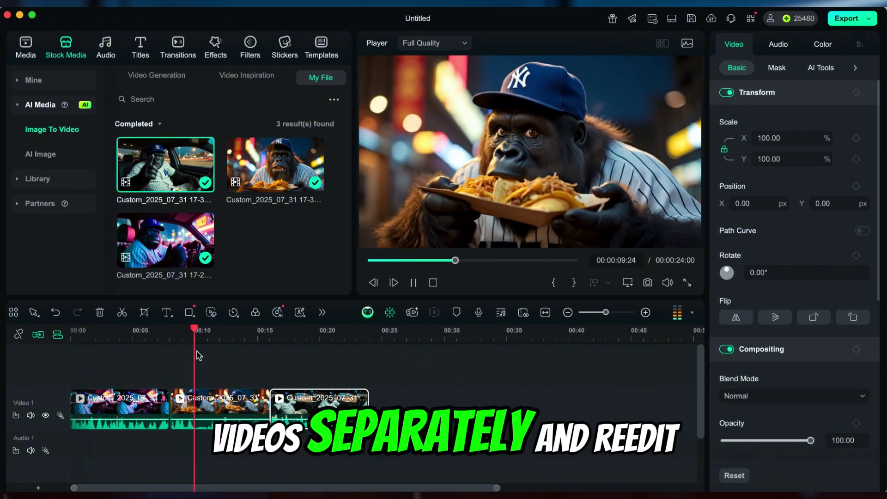
{"action": "left_click", "coordinate": [135, 356]}
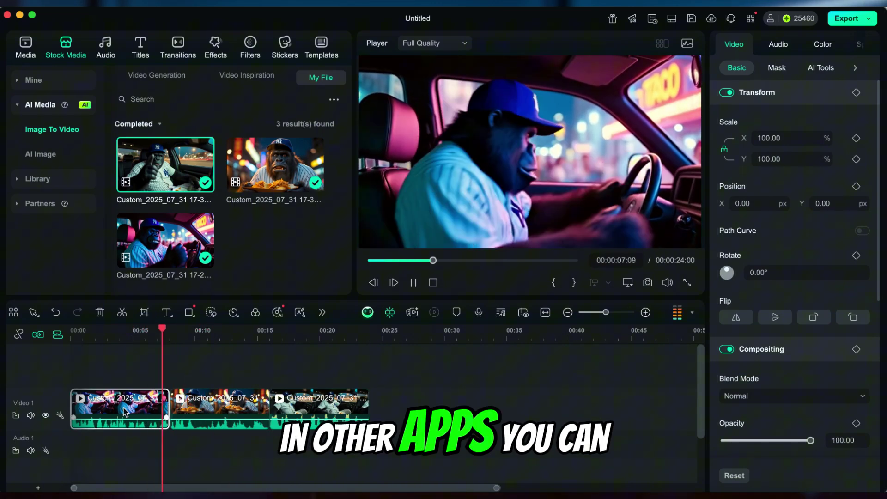
{"action": "left_click", "coordinate": [143, 356]}
{"action": "left_click", "coordinate": [159, 354]}
{"action": "left_click", "coordinate": [139, 354]}
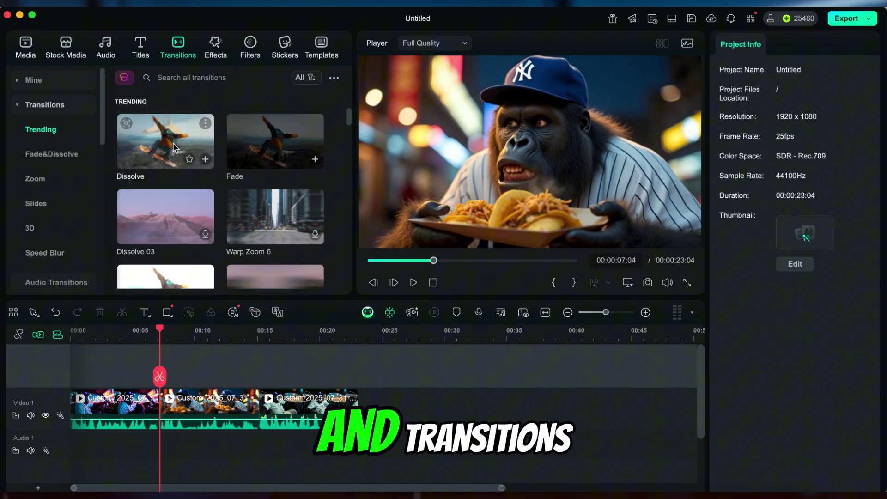
Scroll the Trending transitions, then browse the Effects tab's Trending grid.
{"action": "scroll", "coordinate": [220, 159], "scroll_direction": "down", "scroll_amount": 8}
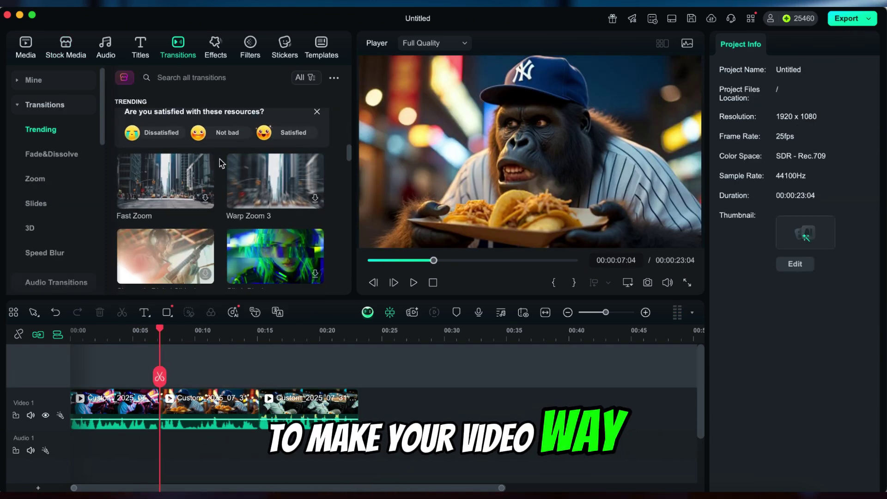
{"action": "left_click", "coordinate": [215, 46]}
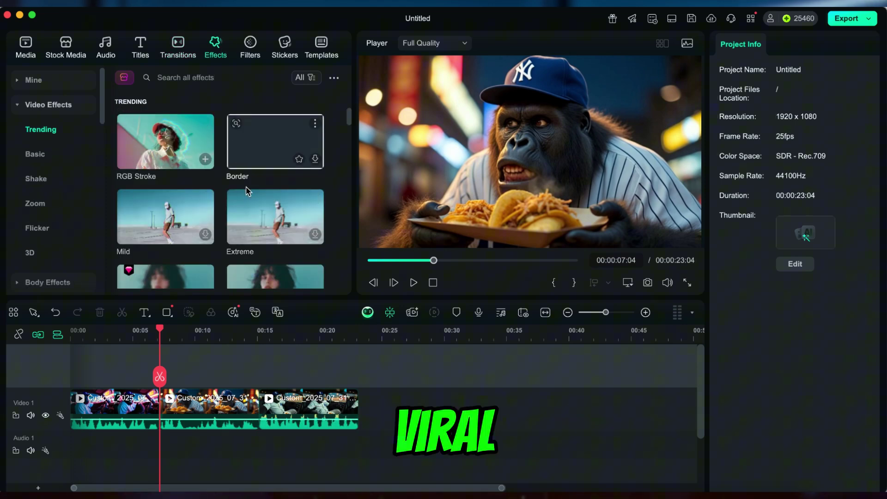
{"action": "scroll", "coordinate": [234, 229], "scroll_direction": "down", "scroll_amount": 2}
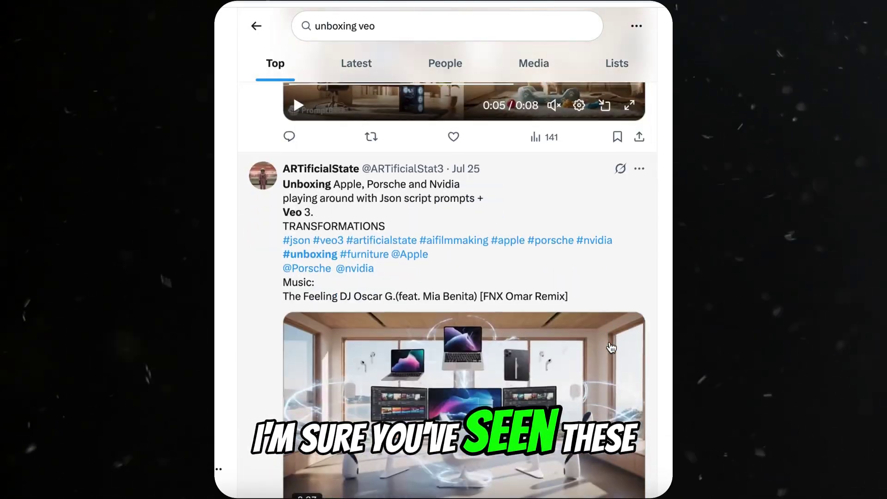
{"action": "scroll", "coordinate": [611, 347], "scroll_direction": "down", "scroll_amount": 10}
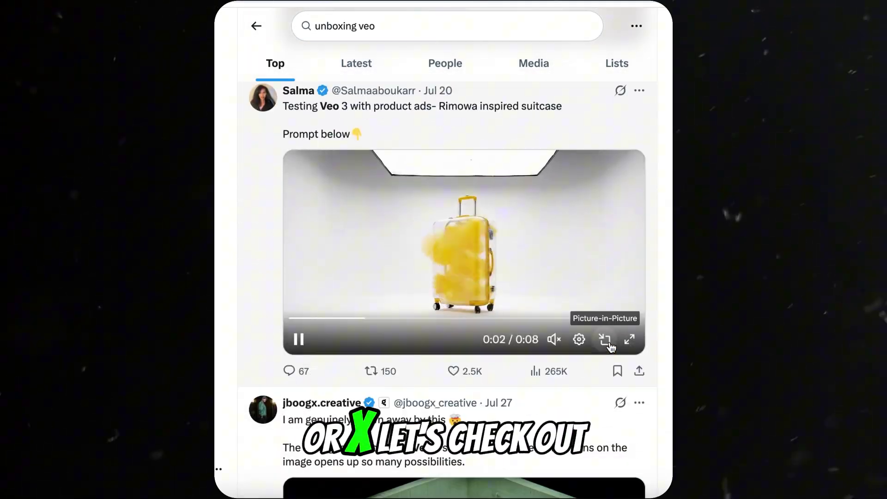
{"action": "scroll", "coordinate": [611, 348], "scroll_direction": "down", "scroll_amount": 15}
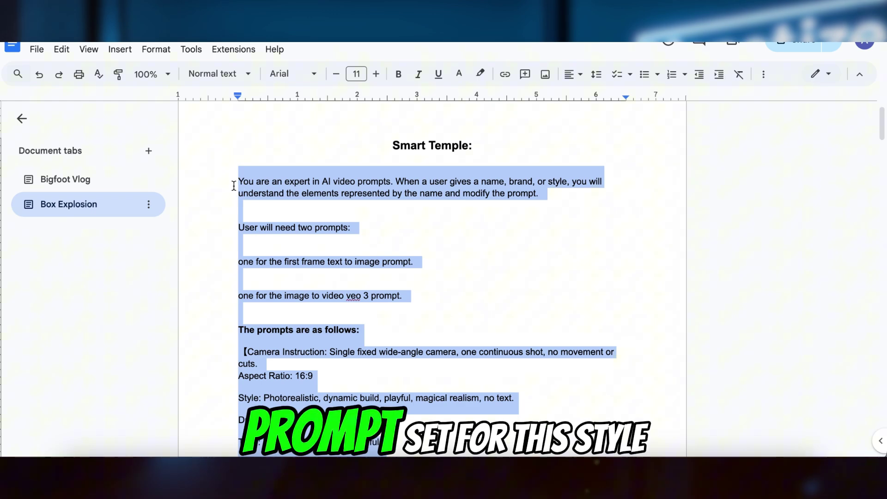
Paste the copied Smart Template prompt into ChatGPT's message box.
{"action": "right_click", "coordinate": [342, 138]}
{"action": "left_click", "coordinate": [383, 160]}
{"action": "left_click", "coordinate": [348, 230]}
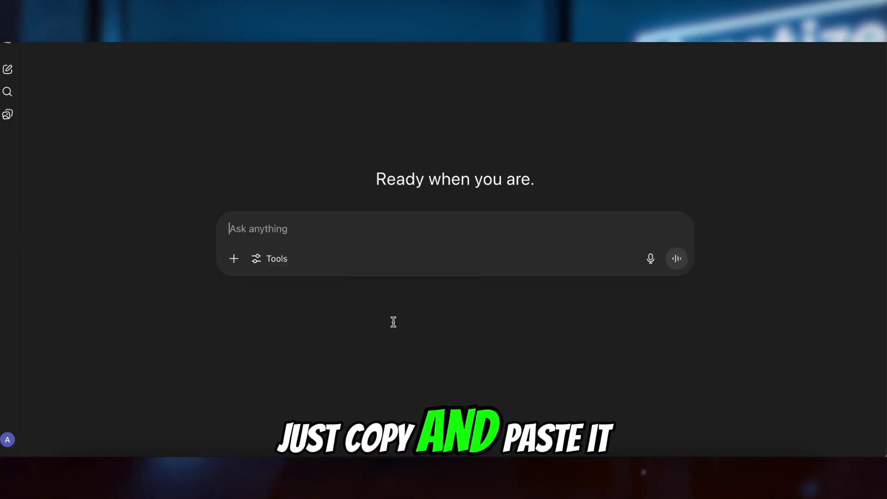
{"action": "key", "text": "ctrl+v"}
{"action": "left_click", "coordinate": [678, 332]}
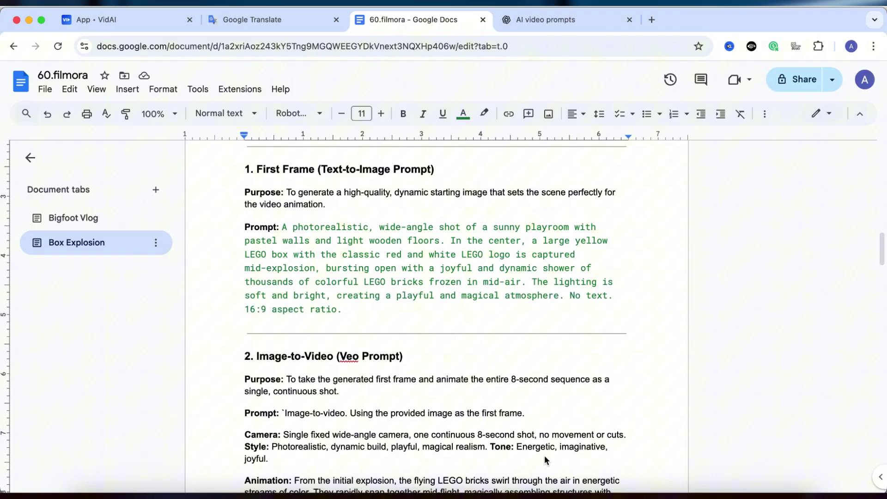
Copy the LEGO first-frame prompt and return to Filmora's AI Image generator.
{"action": "left_click_drag", "start_coordinate": [282, 228], "coordinate": [402, 315]}
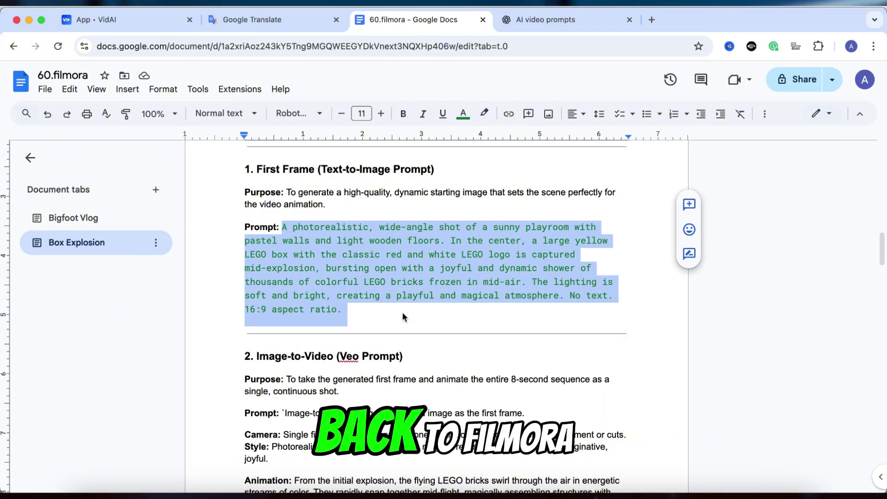
{"action": "right_click", "coordinate": [402, 316]}
{"action": "left_click", "coordinate": [452, 208]}
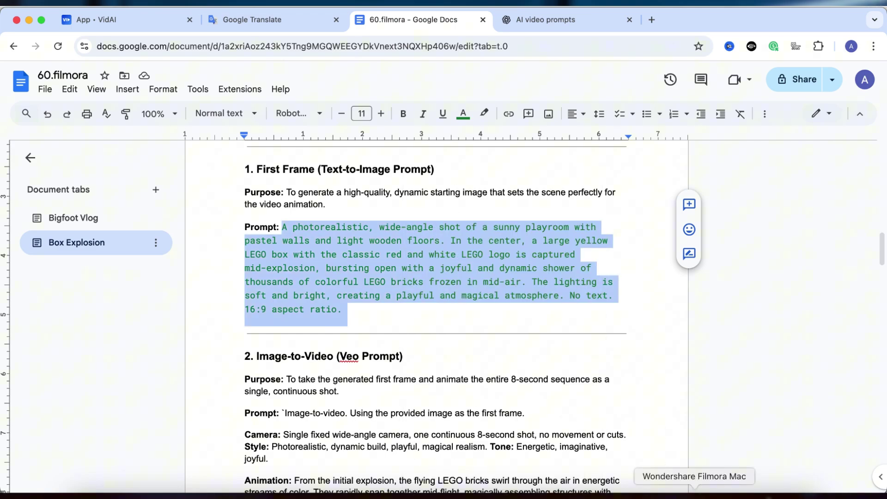
{"action": "left_click", "coordinate": [694, 495]}
{"action": "left_click", "coordinate": [48, 157]}
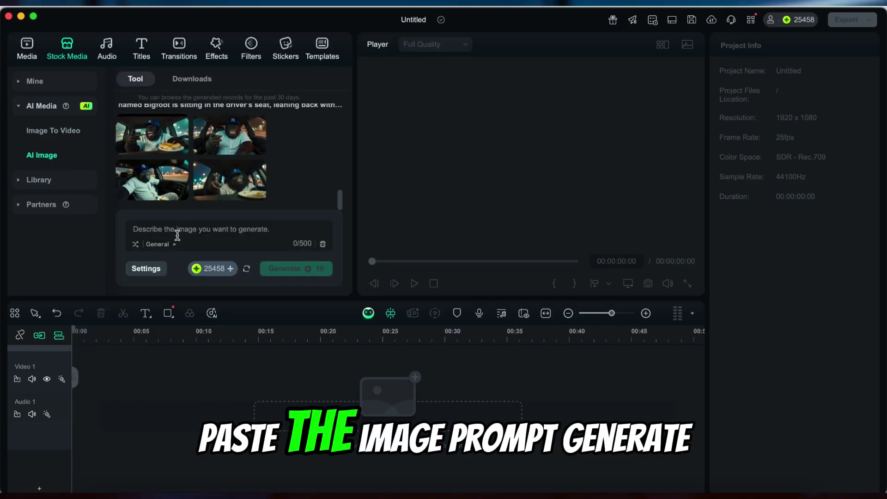
Generate LEGO box explosion images from the pasted prompt and preview the first one.
{"action": "key", "text": "super+v"}
{"action": "left_click", "coordinate": [312, 271]}
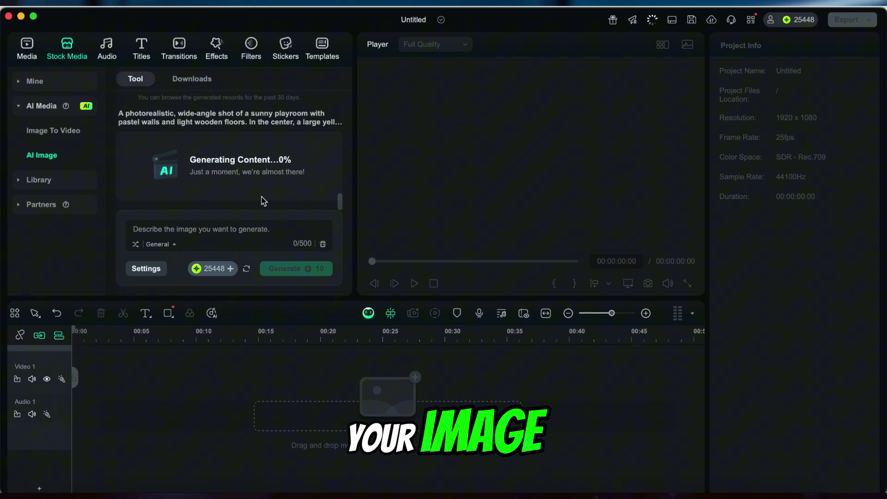
{"action": "left_click", "coordinate": [145, 135]}
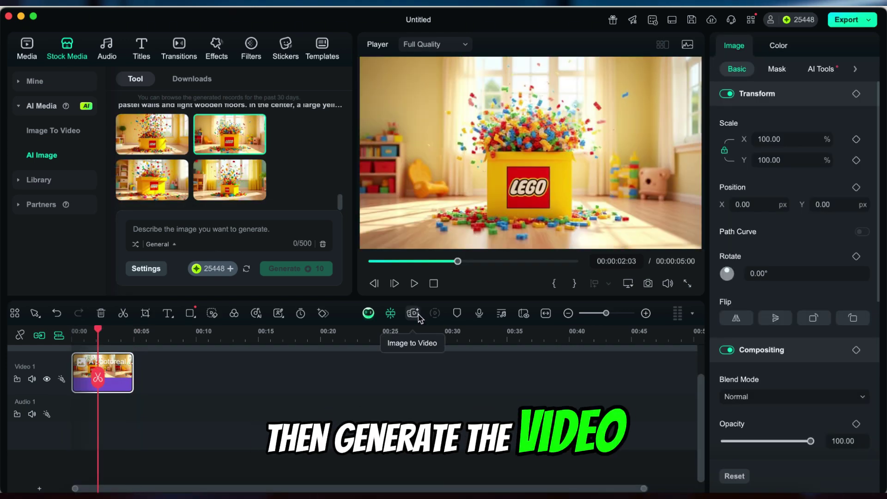
Turn the LEGO image into an 8-second Veo 3 video and play the result.
{"action": "left_click", "coordinate": [415, 315]}
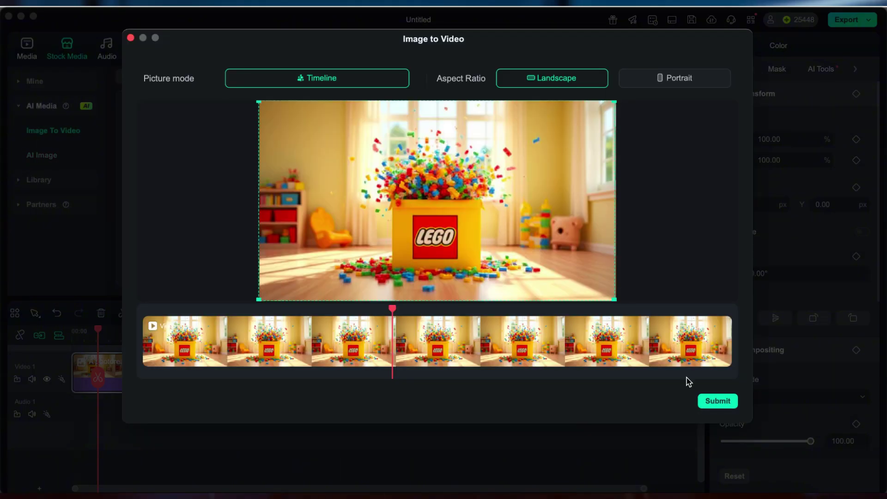
{"action": "left_click", "coordinate": [717, 401]}
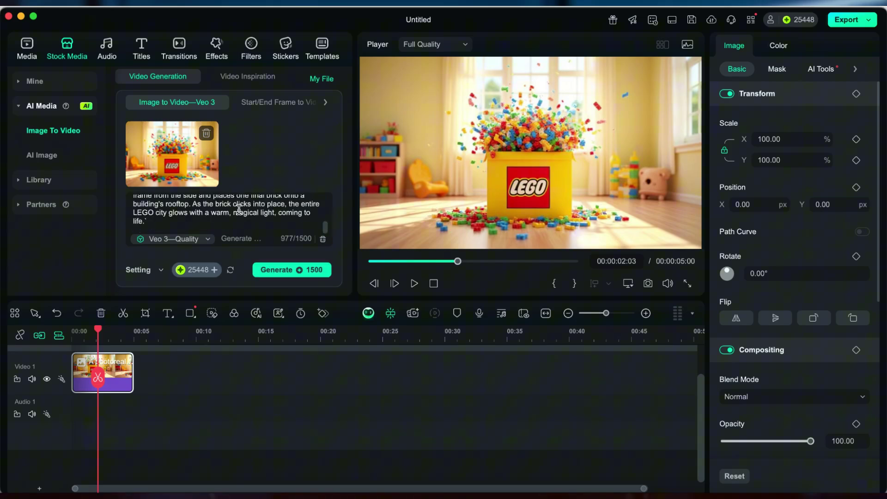
{"action": "left_click", "coordinate": [286, 271]}
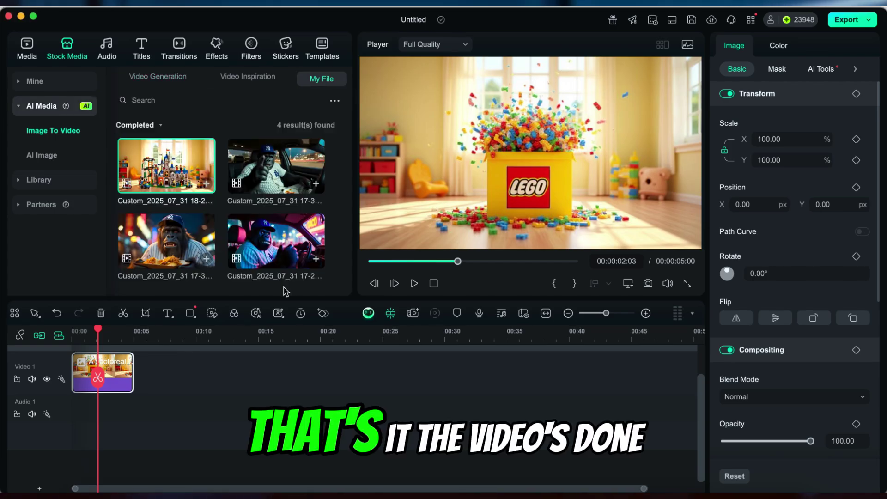
{"action": "key", "text": "space"}
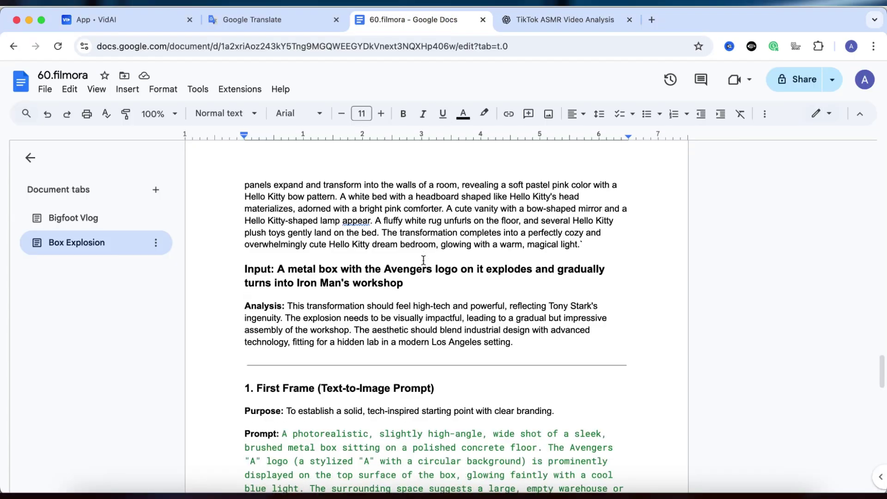
Place the LEGO, Iron Man box and pink bedroom box clips on the timeline, then preview the LEGO clip's start.
{"action": "scroll", "coordinate": [423, 261], "scroll_direction": "up", "scroll_amount": 5}
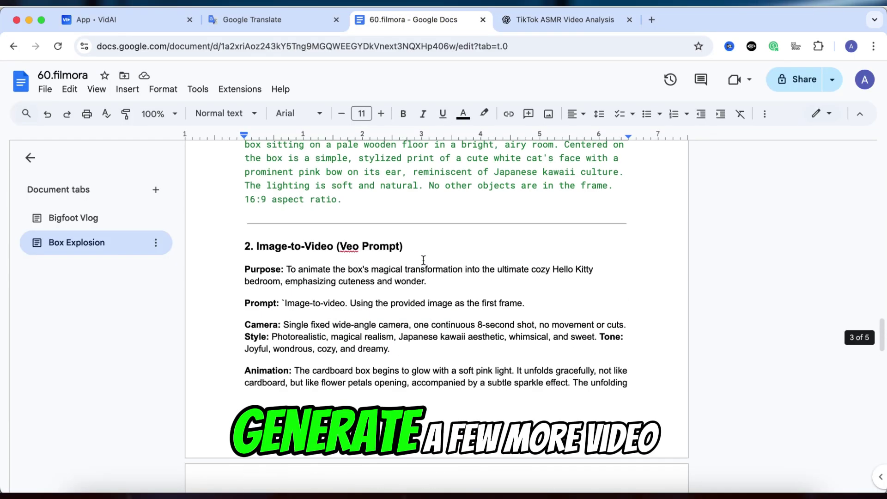
{"action": "scroll", "coordinate": [423, 260], "scroll_direction": "up", "scroll_amount": 6}
{"action": "scroll", "coordinate": [423, 260], "scroll_direction": "down", "scroll_amount": 2}
{"action": "left_click_drag", "start_coordinate": [282, 334], "coordinate": [362, 397]}
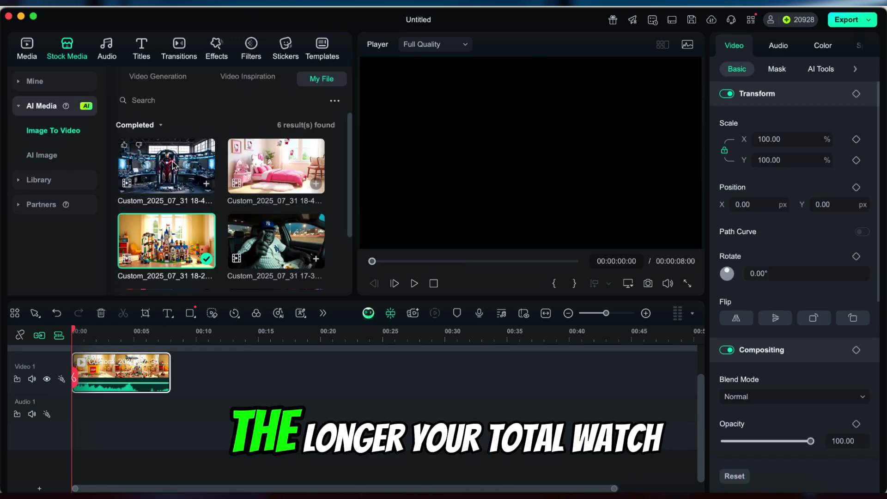
{"action": "left_click_drag", "start_coordinate": [174, 164], "coordinate": [185, 374]}
{"action": "left_click_drag", "start_coordinate": [276, 166], "coordinate": [271, 379]}
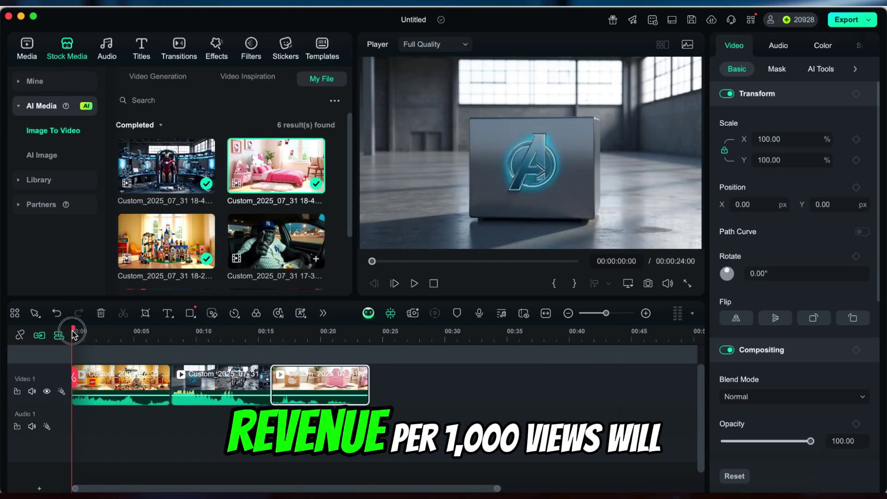
{"action": "left_click_drag", "start_coordinate": [74, 334], "coordinate": [362, 336]}
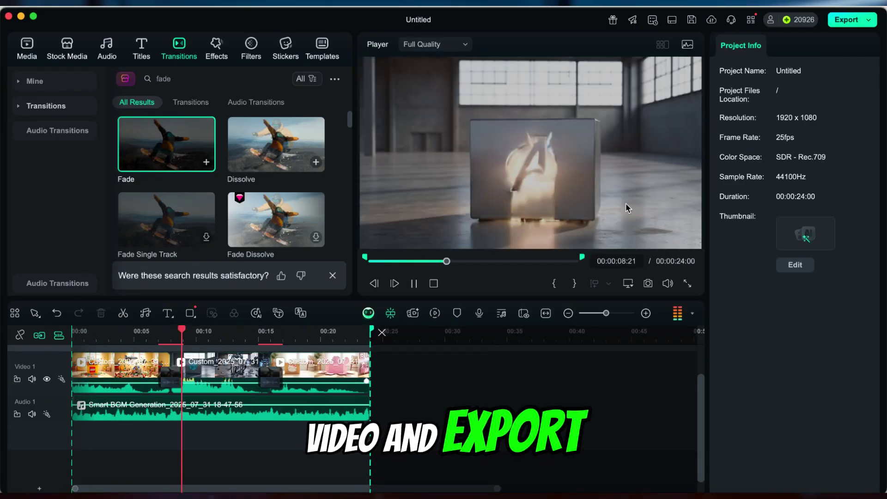
Bring up the Export settings for the finished box video.
{"action": "left_click", "coordinate": [852, 22]}
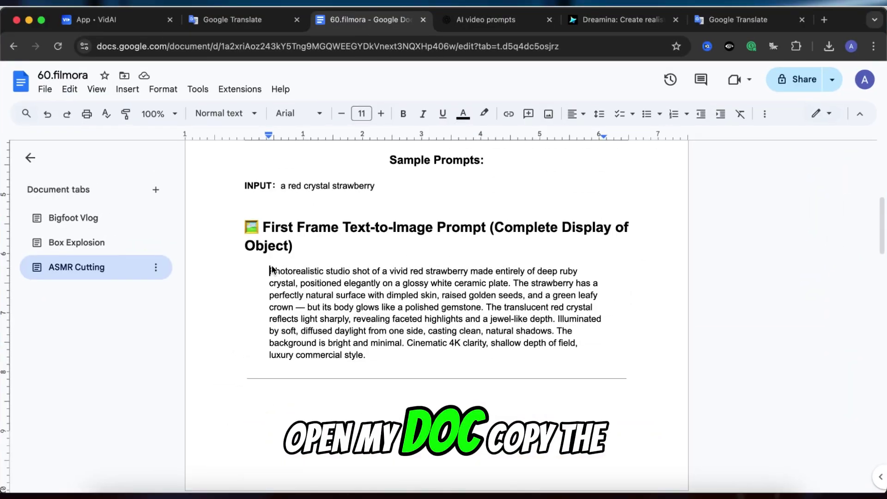
Copy the crystal strawberry prompt from Docs and generate the strawberry image in AI Image.
{"action": "left_click_drag", "start_coordinate": [272, 270], "coordinate": [393, 365]}
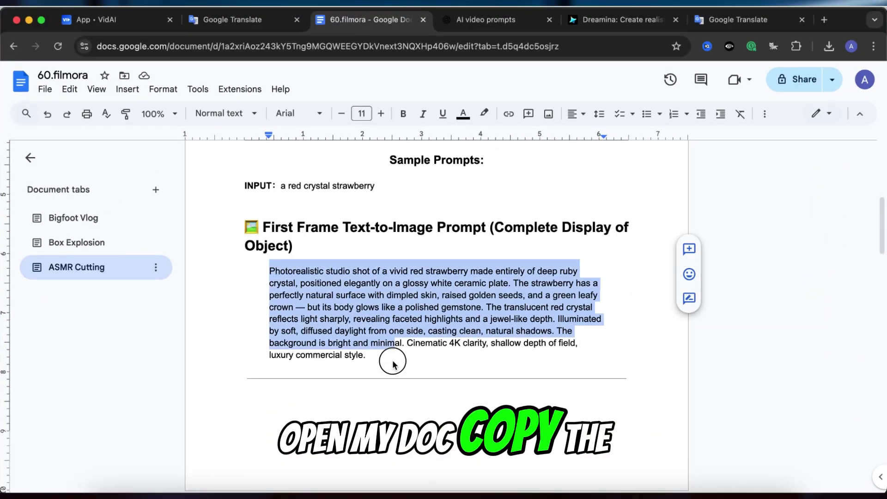
{"action": "right_click", "coordinate": [409, 294]}
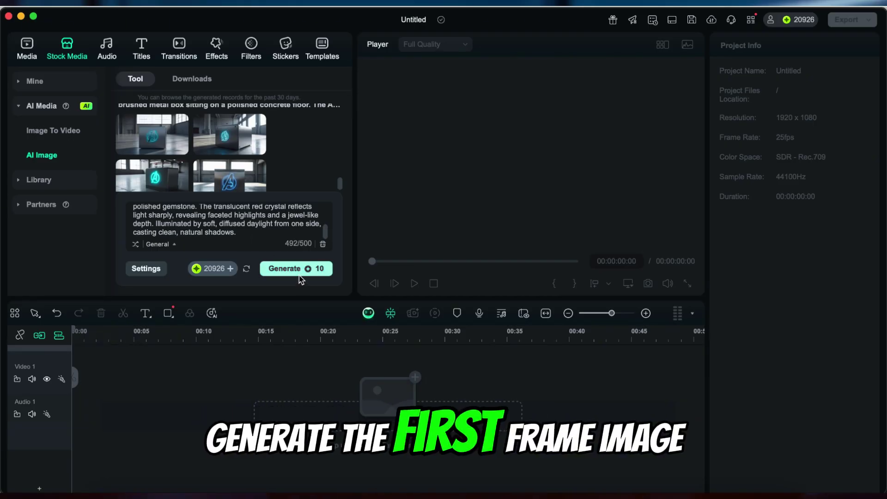
{"action": "left_click", "coordinate": [298, 275]}
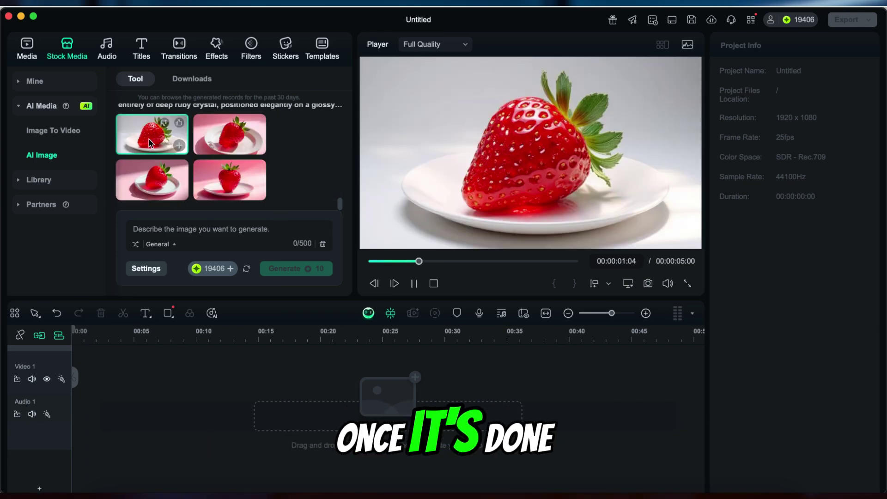
Add the first strawberry image to the timeline and turn it into a Veo 3 video.
{"action": "left_click", "coordinate": [231, 141]}
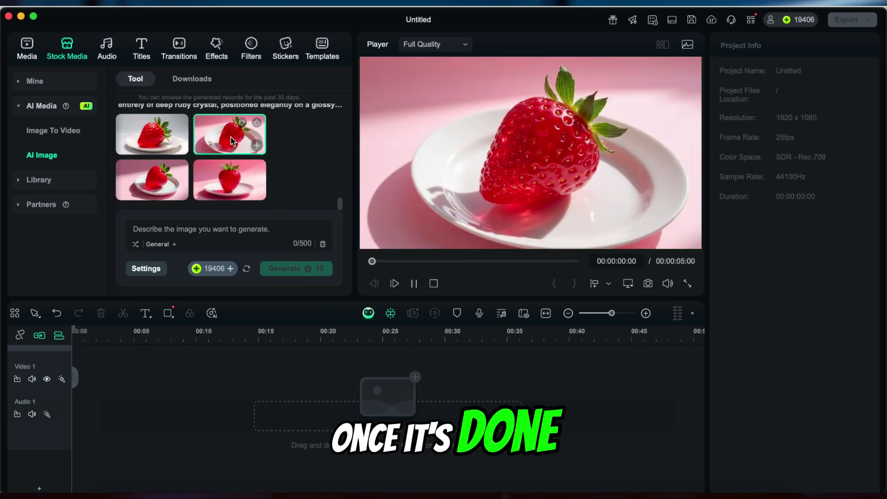
{"action": "left_click", "coordinate": [150, 135]}
{"action": "left_click", "coordinate": [179, 146]}
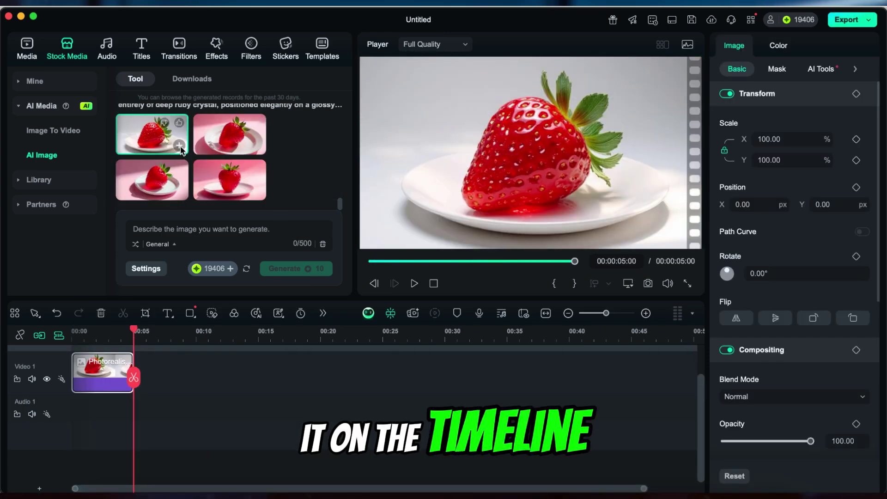
{"action": "left_click", "coordinate": [414, 316]}
{"action": "left_click", "coordinate": [312, 272]}
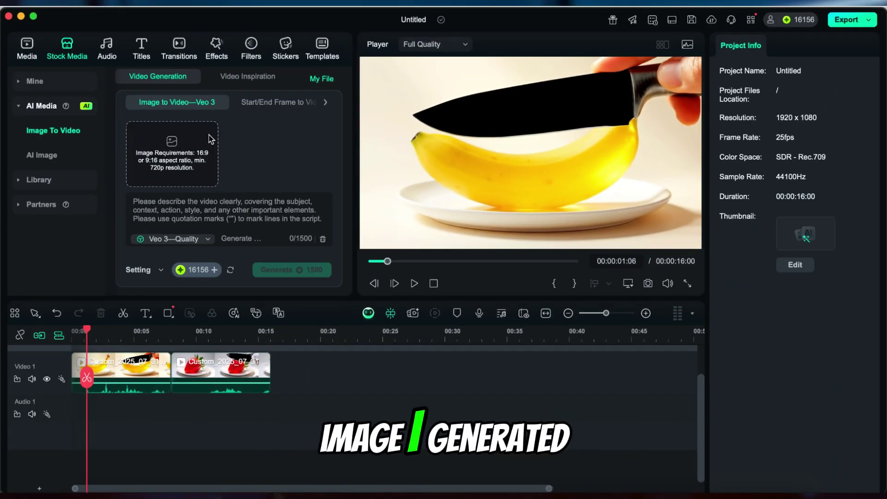
Switch Image To Video to the Start/End Frame to Video generator.
{"action": "left_click", "coordinate": [99, 491]}
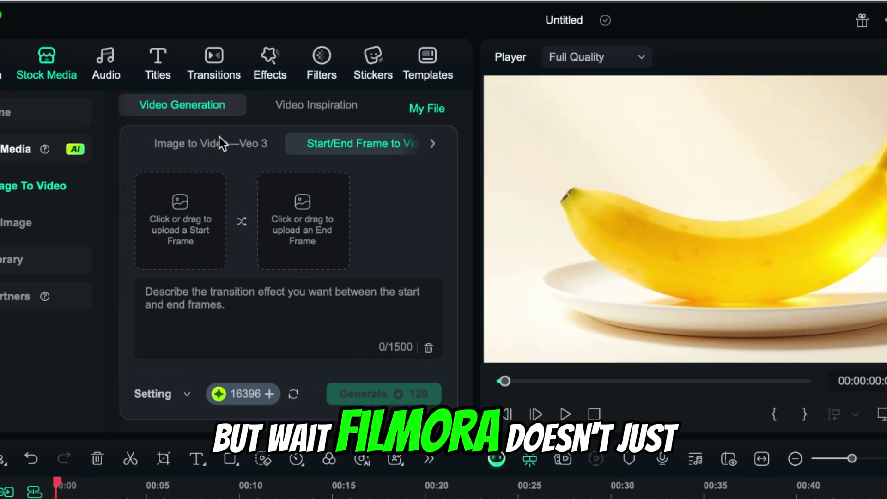
In Start/End Frame mode, set the little boy photo as start frame and grown man photo as end frame.
{"action": "left_click", "coordinate": [214, 144]}
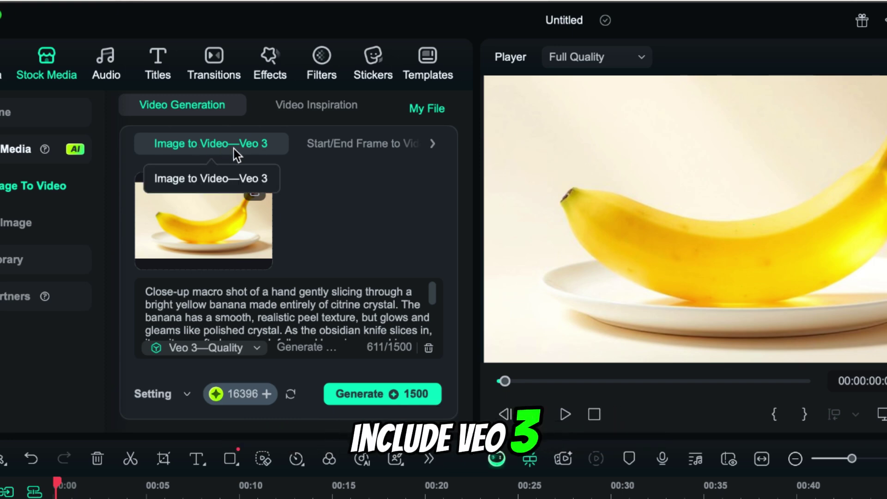
{"action": "left_click", "coordinate": [349, 145]}
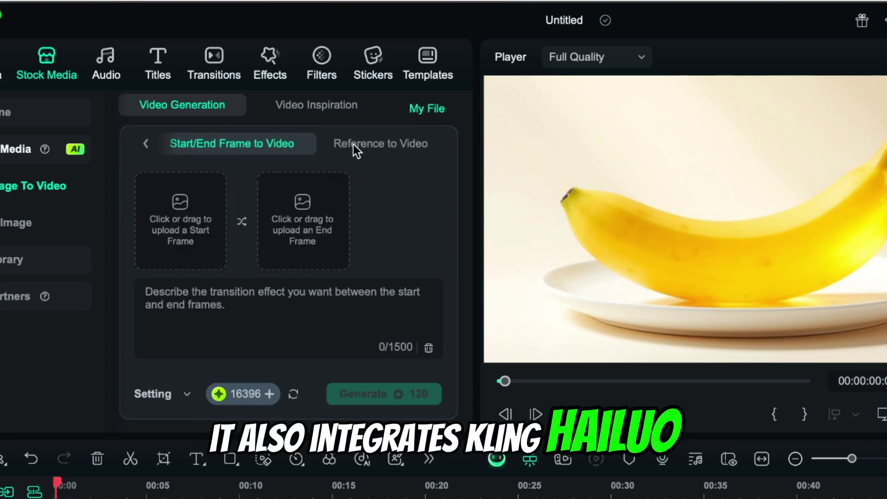
{"action": "left_click", "coordinate": [353, 144]}
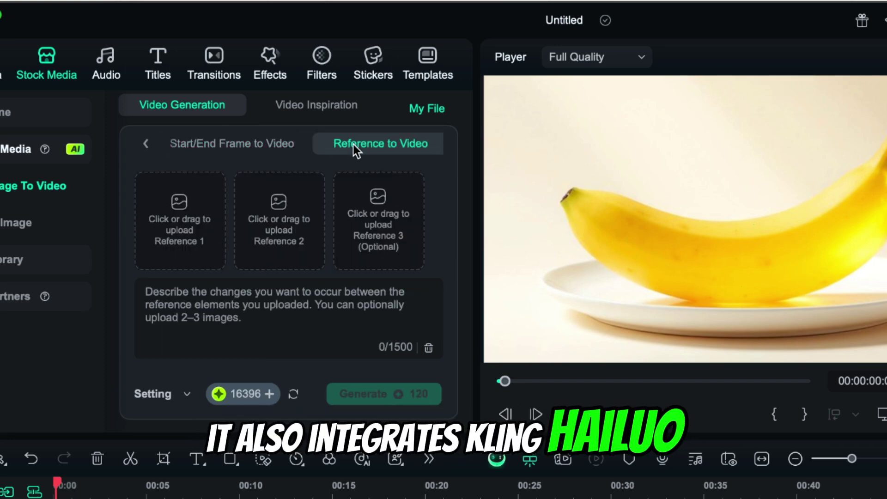
{"action": "left_click", "coordinate": [256, 145]}
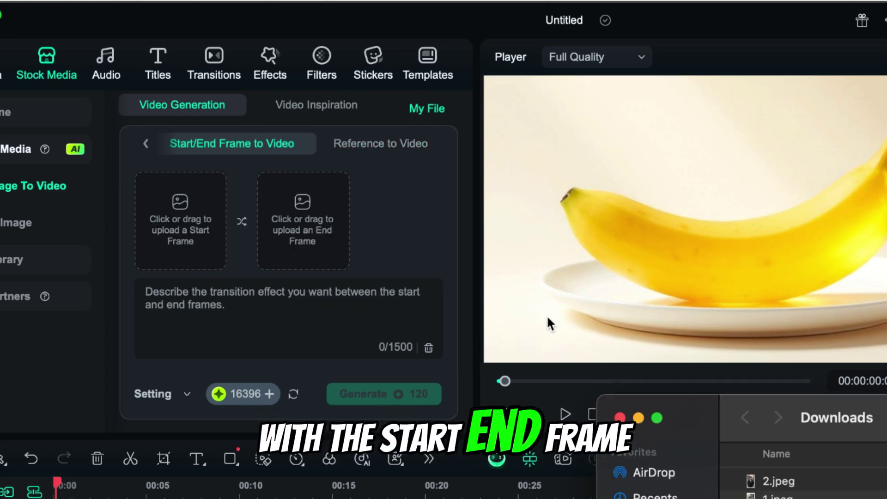
{"action": "left_click_drag", "start_coordinate": [177, 215], "coordinate": [177, 216]}
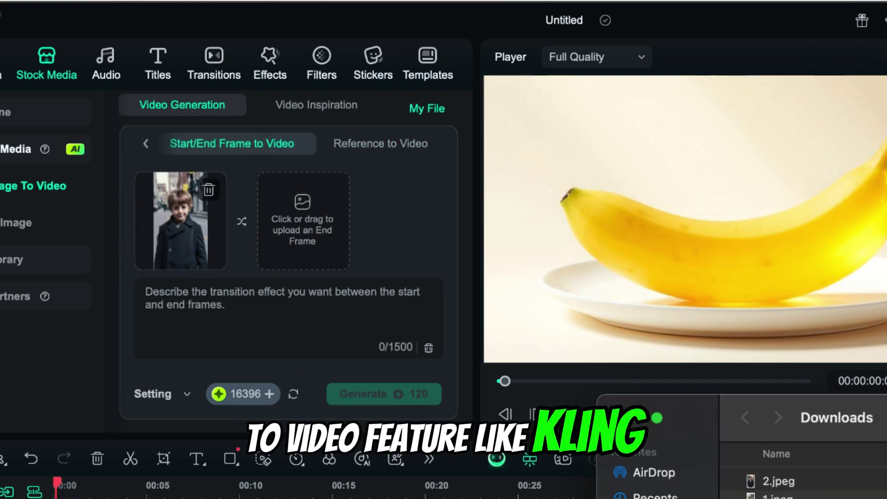
{"action": "left_click_drag", "start_coordinate": [778, 481], "coordinate": [301, 231]}
Paste the boy-to-man transition prompt, generate the 8-second clip and preview it.
{"action": "left_click", "coordinate": [247, 304]}
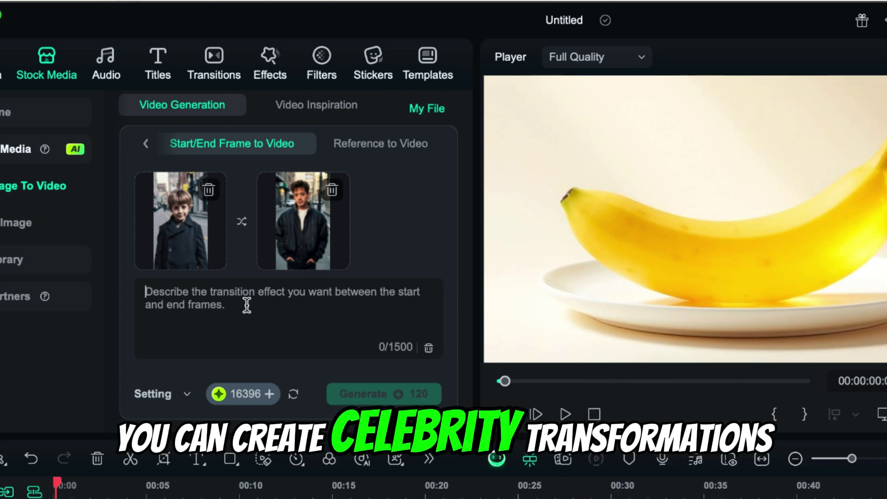
{"action": "key", "text": "super+v"}
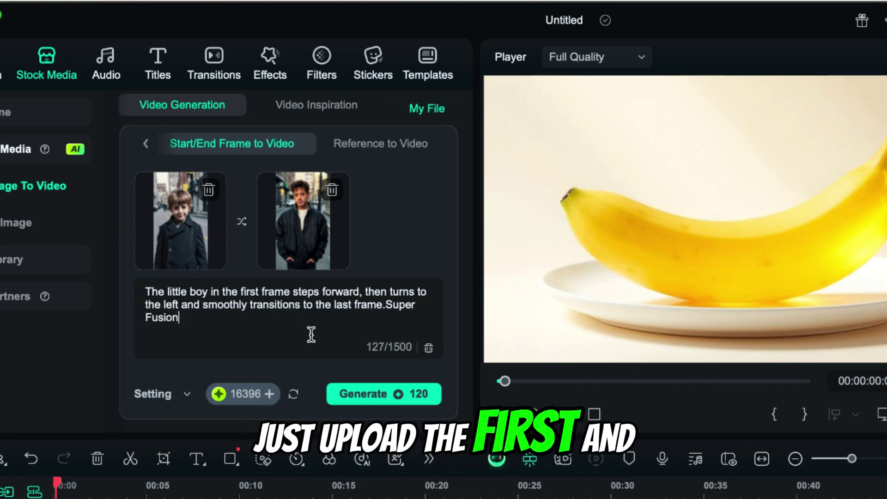
{"action": "left_click", "coordinate": [383, 395]}
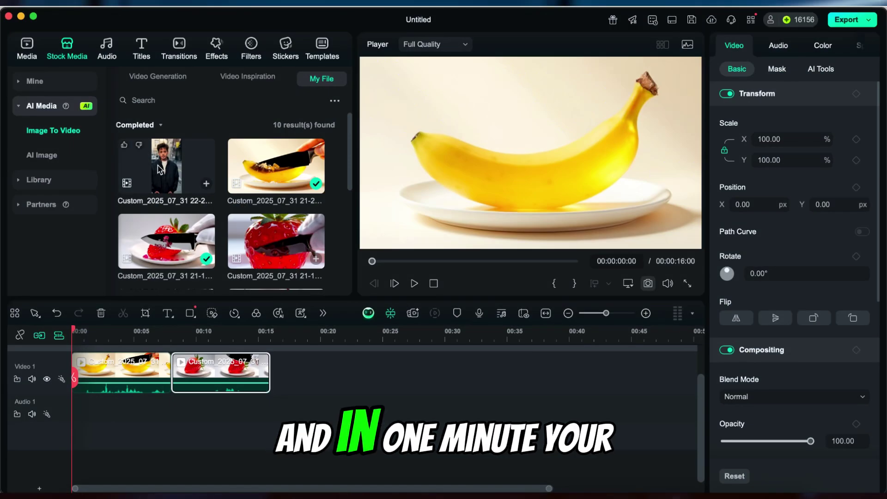
{"action": "double_click", "coordinate": [167, 171]}
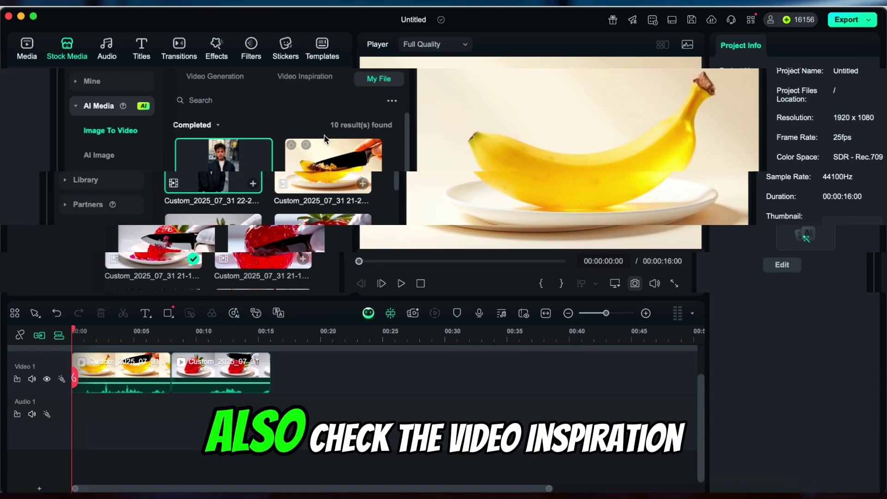
Preview the Gabu Rhythm Babe, Neymar Dance Bunny and Hands Up Baby templates in Video Inspiration.
{"action": "left_click", "coordinate": [252, 78]}
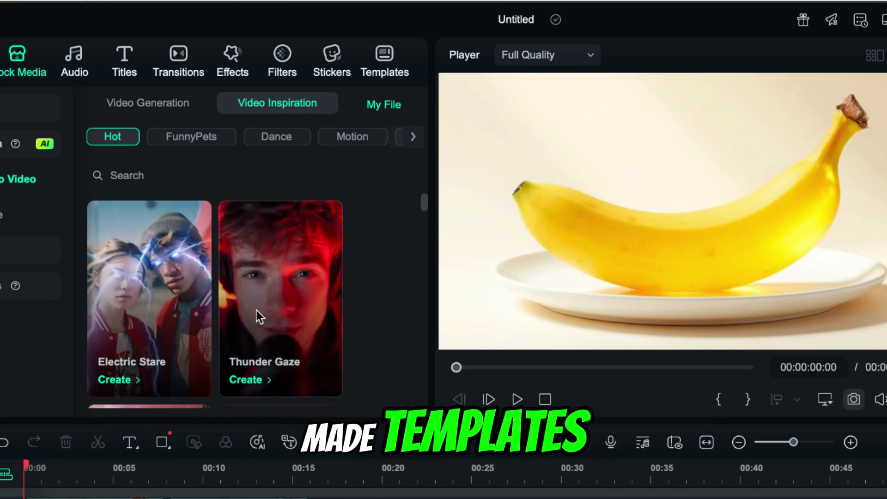
{"action": "scroll", "coordinate": [257, 311], "scroll_direction": "down", "scroll_amount": 3}
{"action": "scroll", "coordinate": [224, 278], "scroll_direction": "down", "scroll_amount": 3}
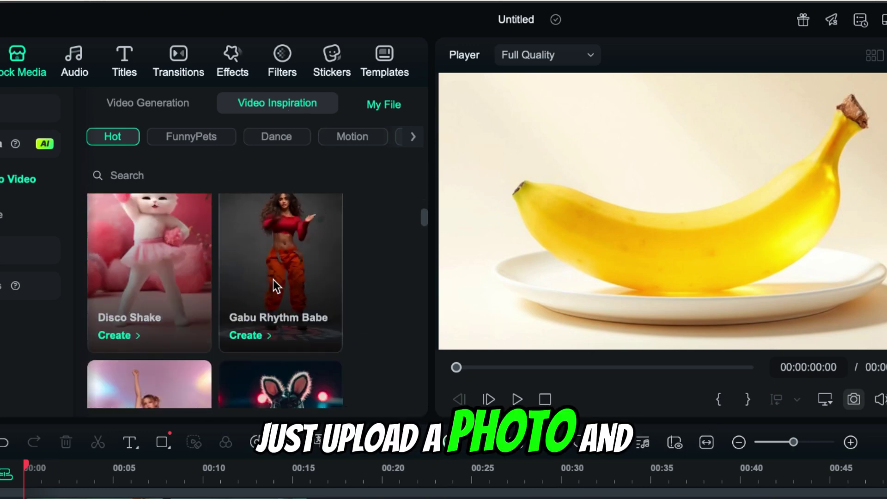
{"action": "left_click", "coordinate": [273, 280]}
{"action": "scroll", "coordinate": [352, 240], "scroll_direction": "down", "scroll_amount": 5}
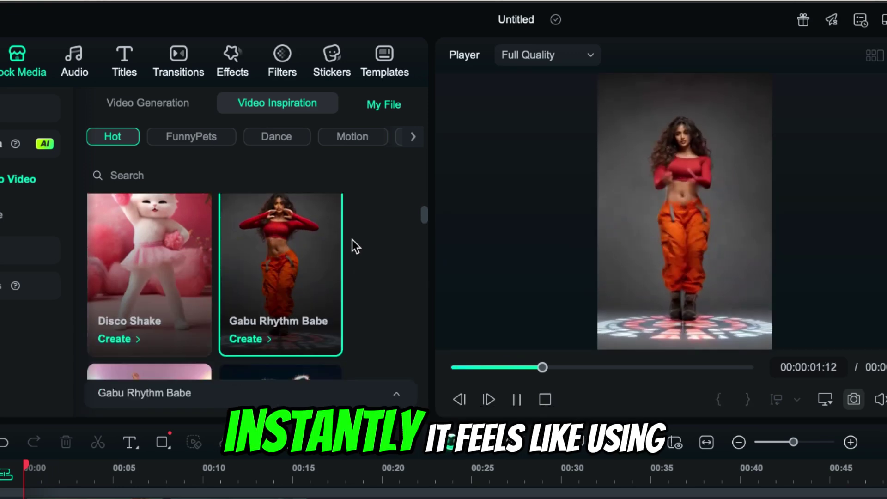
{"action": "left_click", "coordinate": [246, 272]}
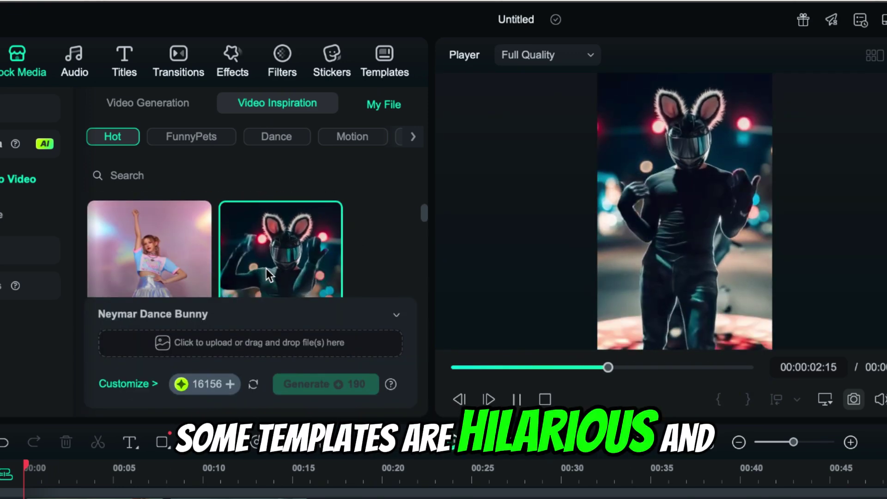
{"action": "left_click", "coordinate": [154, 249]}
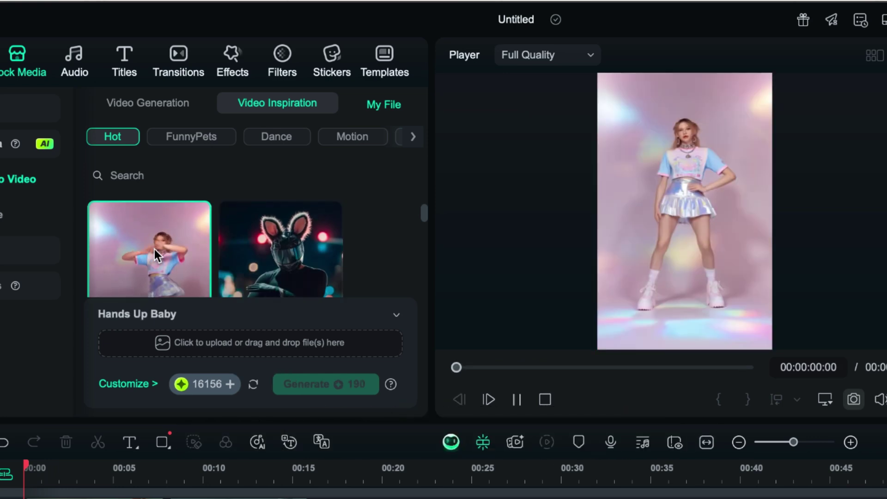
{"action": "scroll", "coordinate": [179, 237], "scroll_direction": "down", "scroll_amount": 2}
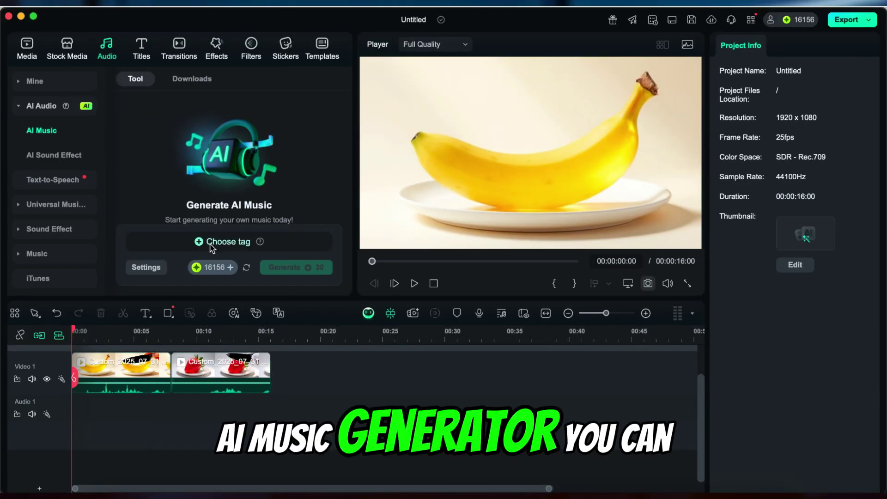
Choose mood and genre tags in AI Music, then play back the project preview.
{"action": "left_click", "coordinate": [210, 245]}
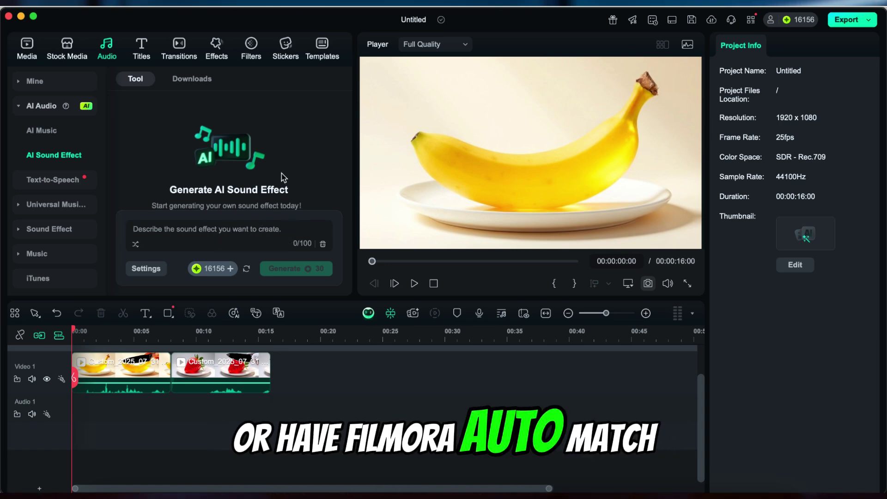
{"action": "key", "text": "space"}
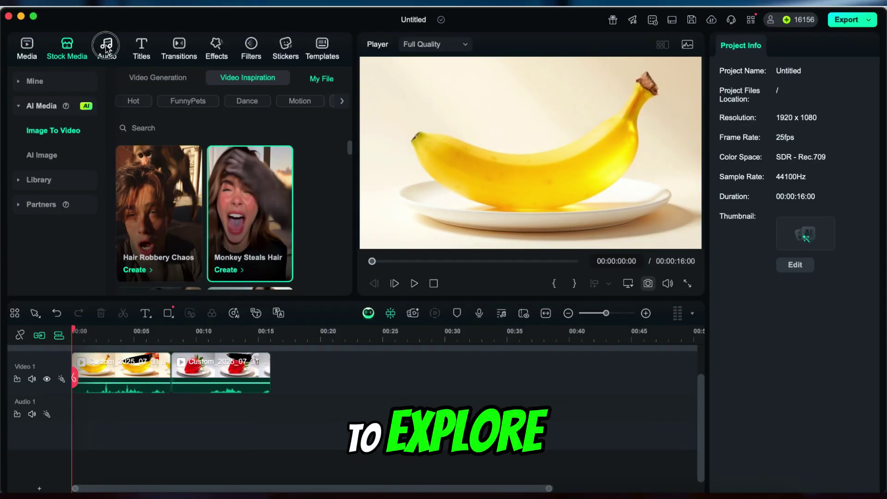
Browse the Audio, Titles, Transitions and Effects tool panels in turn.
{"action": "left_click", "coordinate": [107, 46]}
{"action": "left_click", "coordinate": [141, 46]}
{"action": "left_click", "coordinate": [179, 58]}
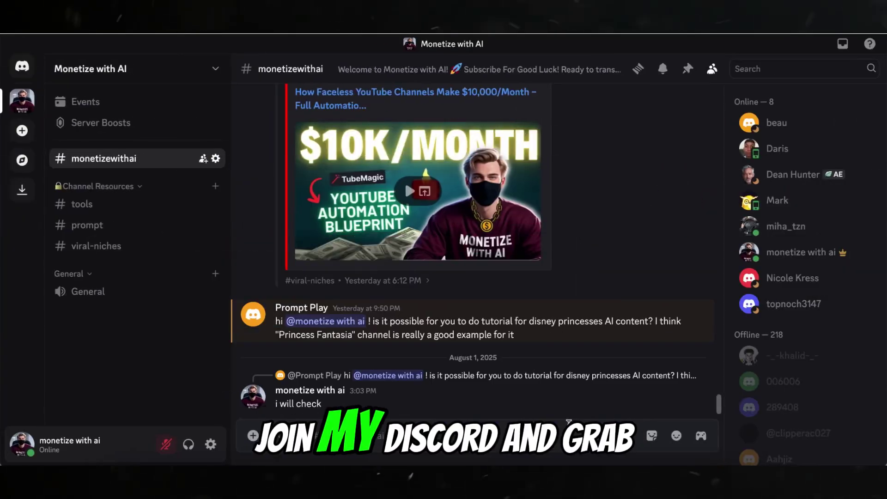
Scroll through the #prompt channel's shared prompts, then move on to #viral-niches.
{"action": "left_click", "coordinate": [89, 225]}
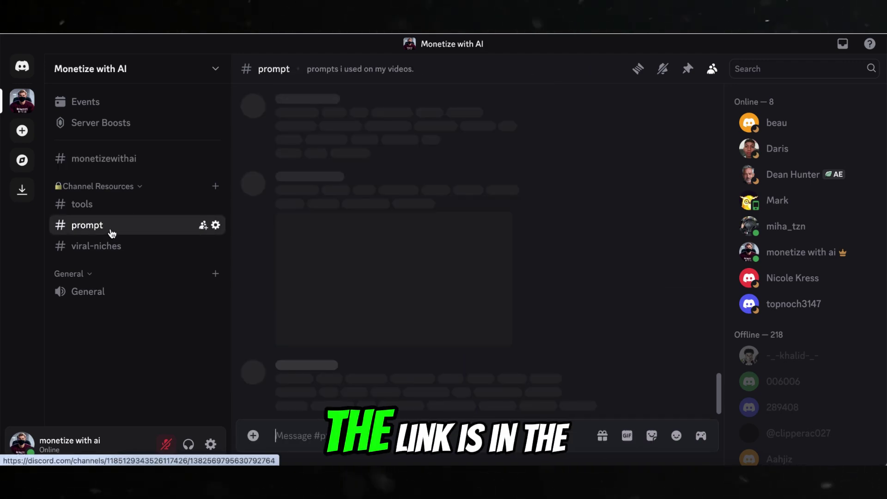
{"action": "scroll", "coordinate": [447, 326], "scroll_direction": "down", "scroll_amount": 5}
{"action": "left_click", "coordinate": [97, 245]}
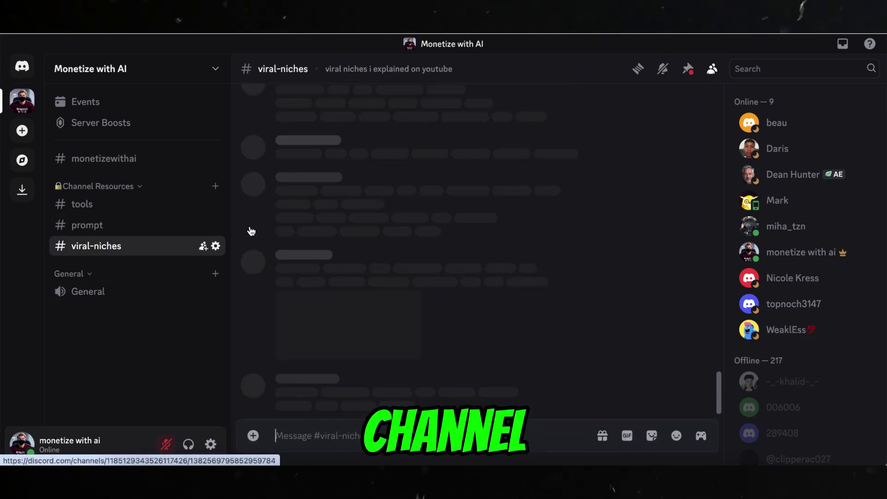